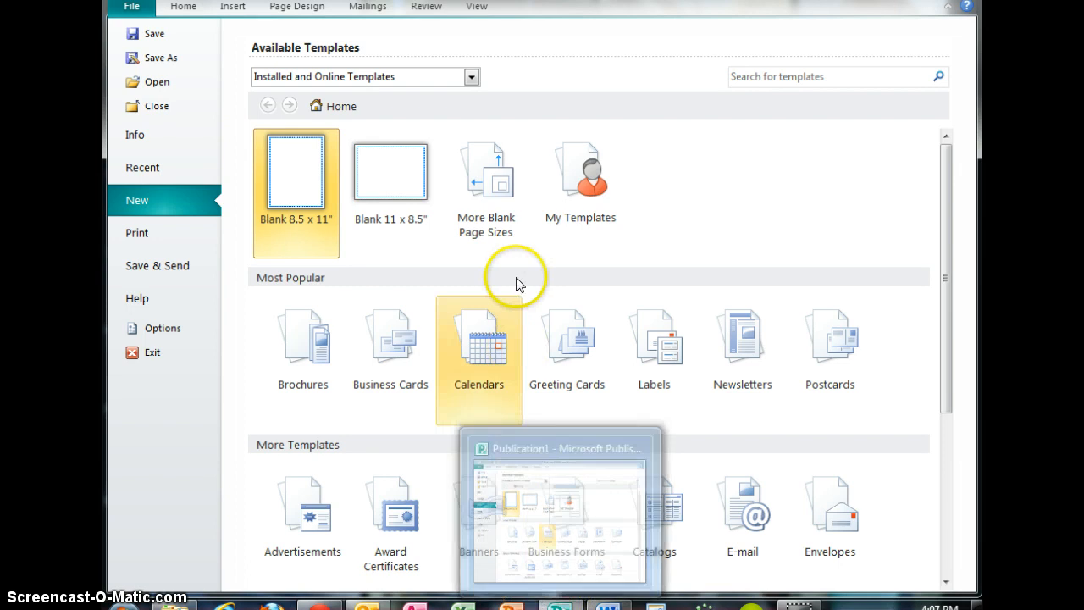
Create a blank 8.5 x 11" publication and draw a text box about 2.7 x 1.4 in near the page's top-left corner.
double_click(303, 181)
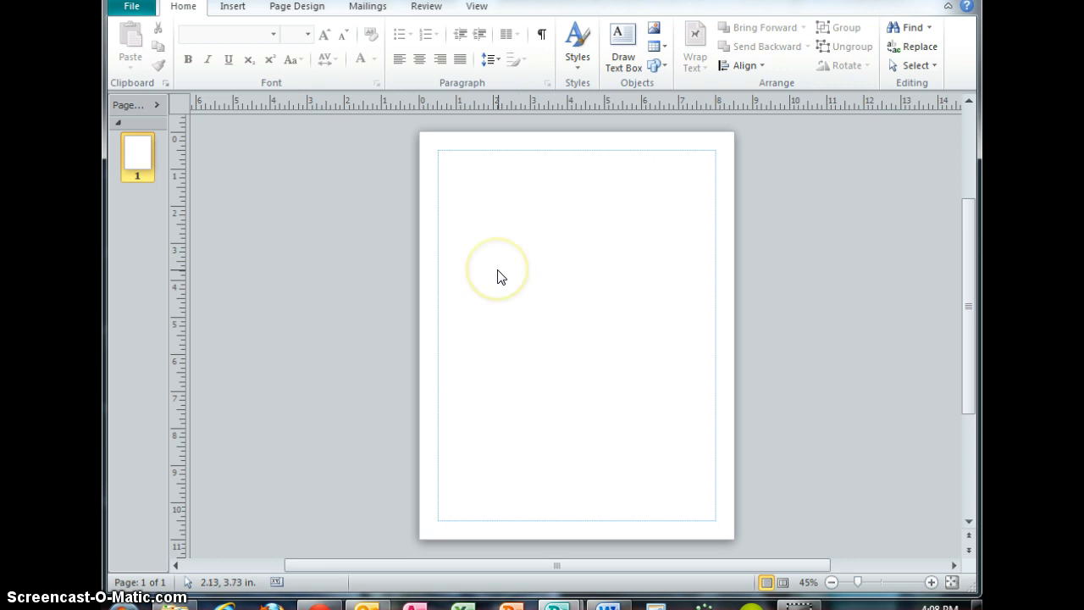
left_click(623, 63)
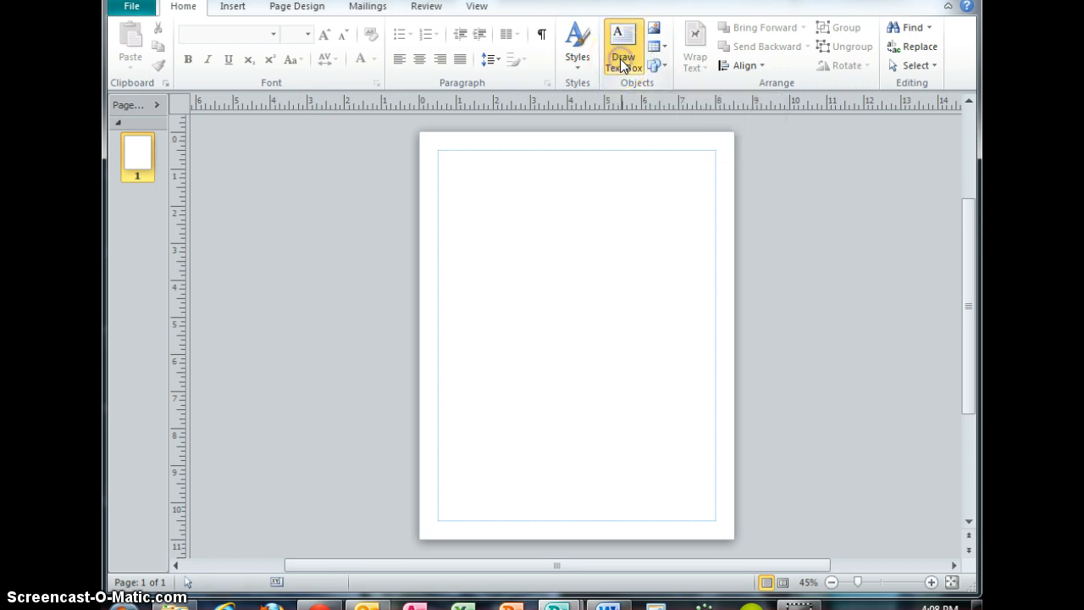
left_click_drag(442, 163, 543, 215)
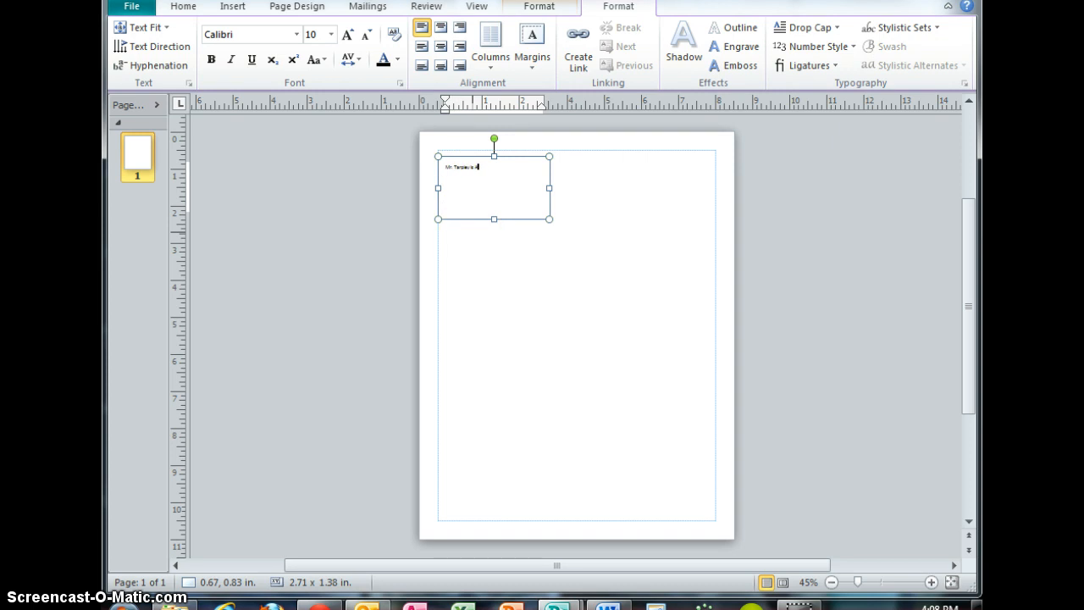
Select the text "Mr. Tarpley is Awesome" in the box and enlarge its font size to 18 pt.
left_click(508, 180)
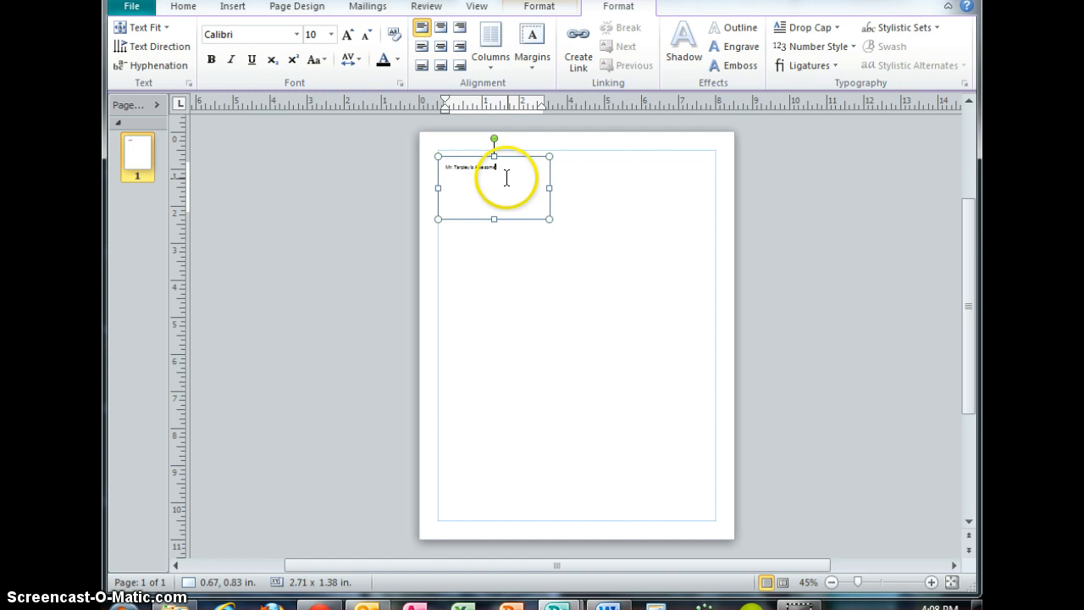
left_click_drag(857, 583, 876, 583)
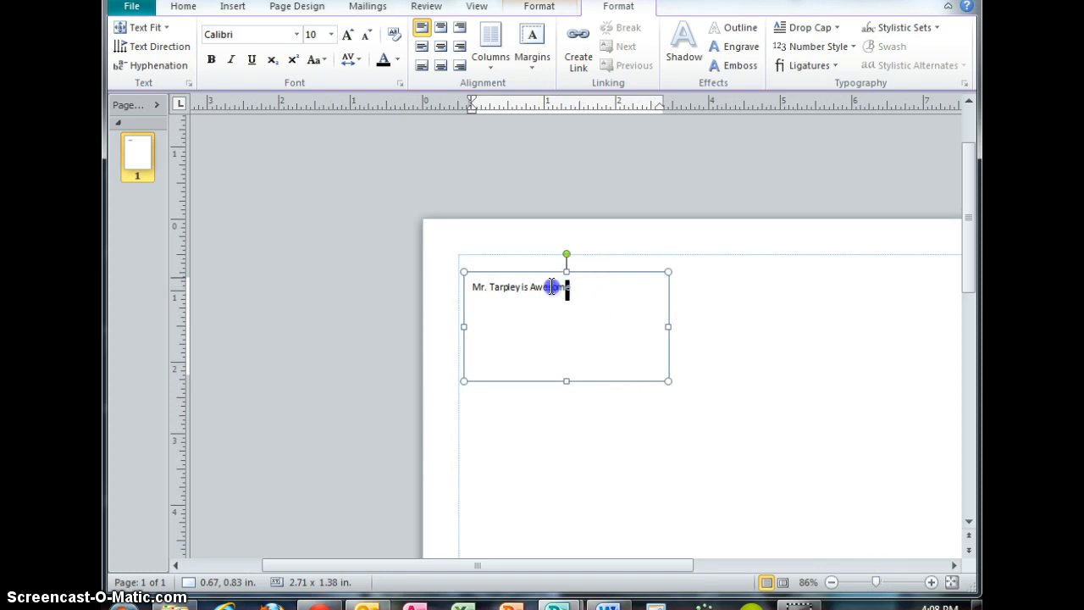
left_click(469, 288)
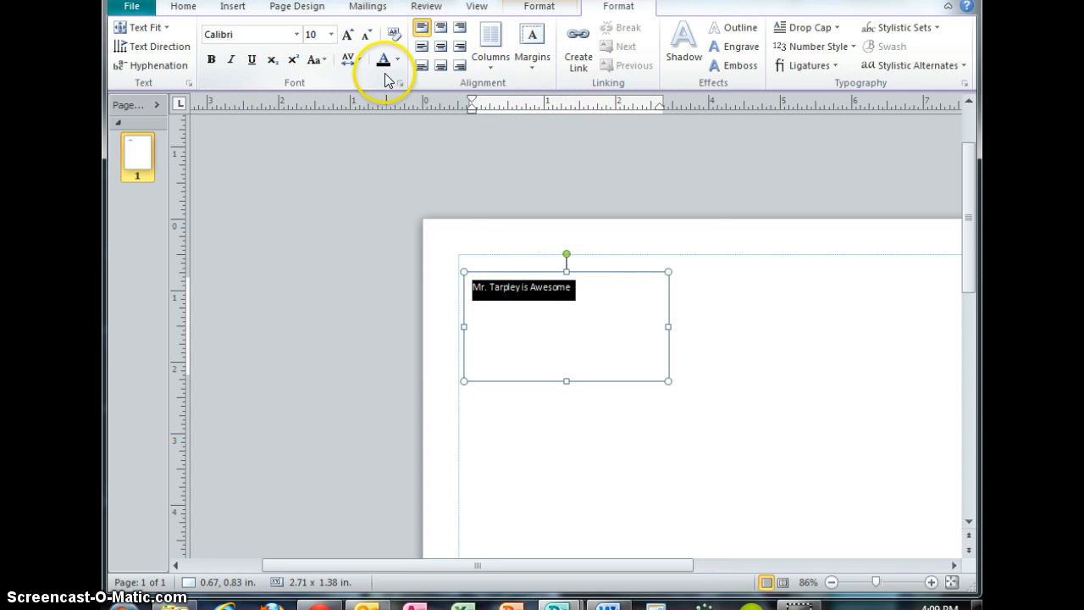
left_click(345, 36)
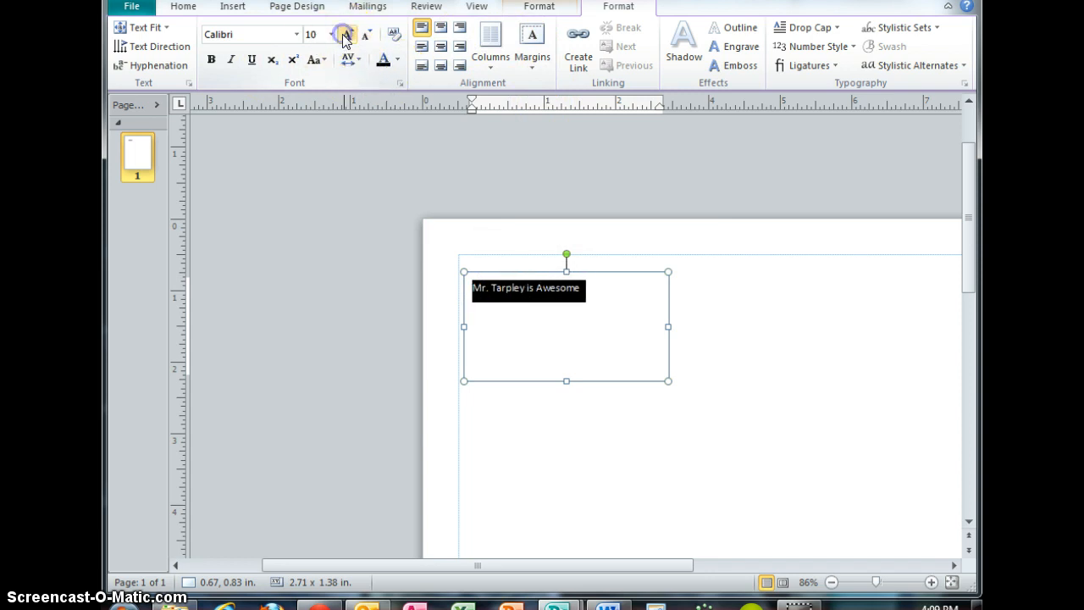
left_click(345, 36)
left_click(345, 37)
left_click(345, 37)
Set the selected text's font to Bodoni MT Condensed and make it bold.
left_click(298, 34)
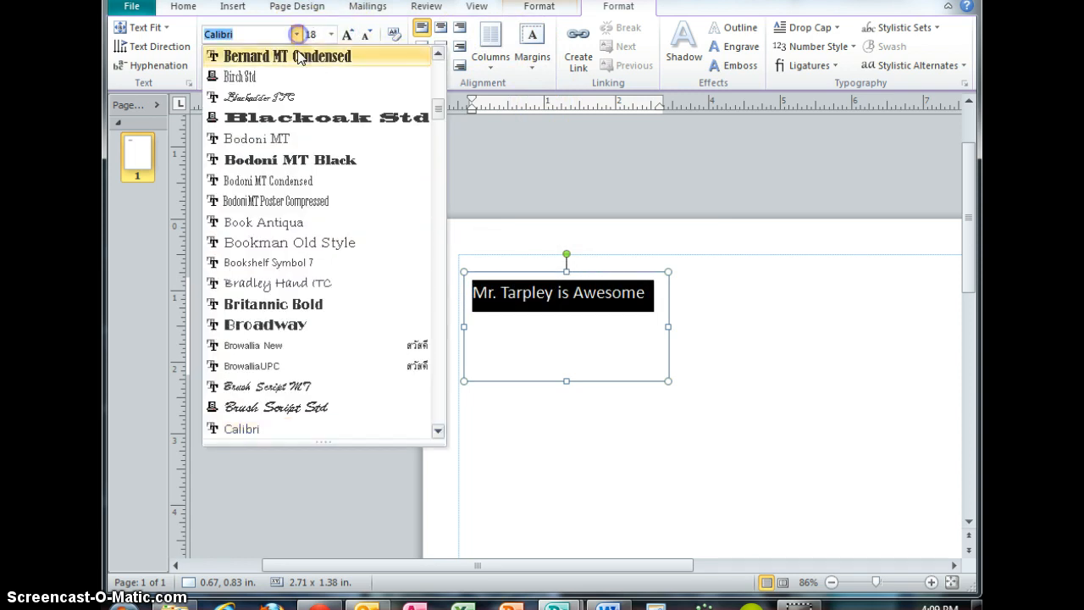
left_click(279, 180)
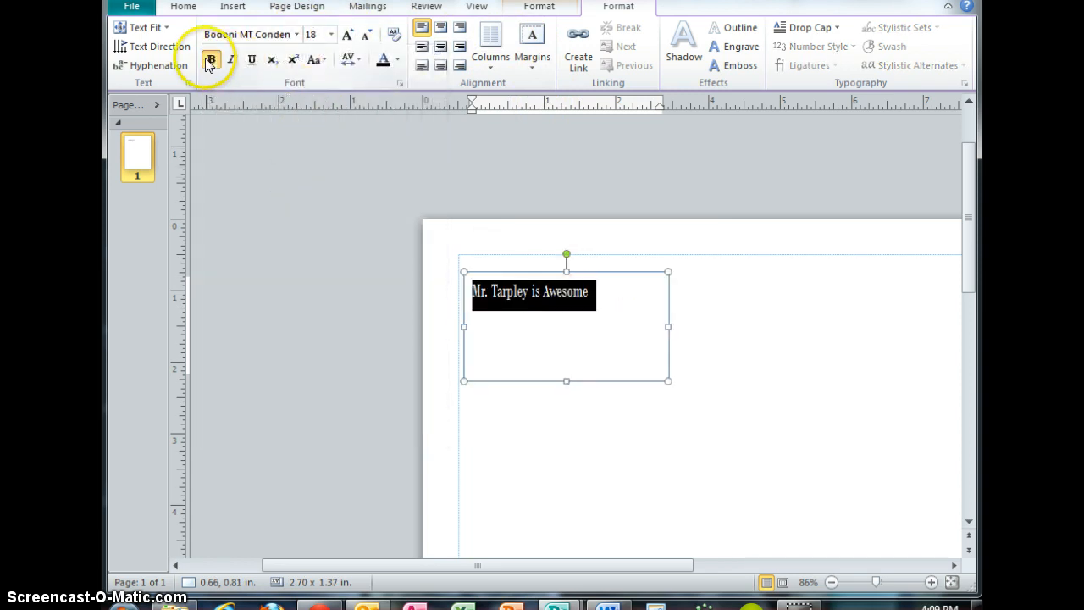
left_click(210, 60)
Try several text alignments in the box, finishing with top-right alignment.
left_click(440, 46)
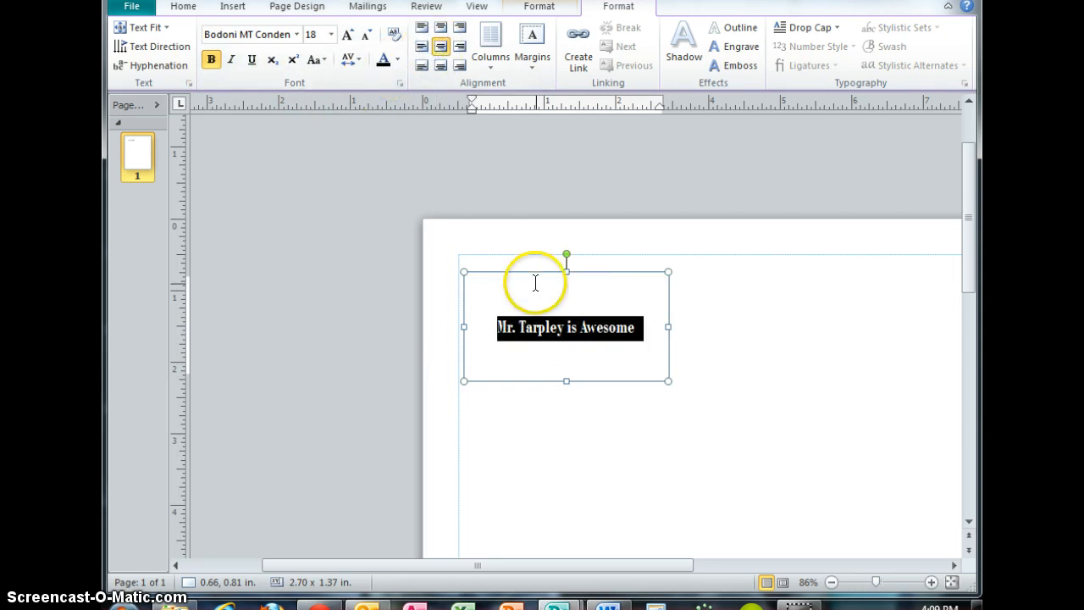
left_click(441, 27)
left_click(422, 45)
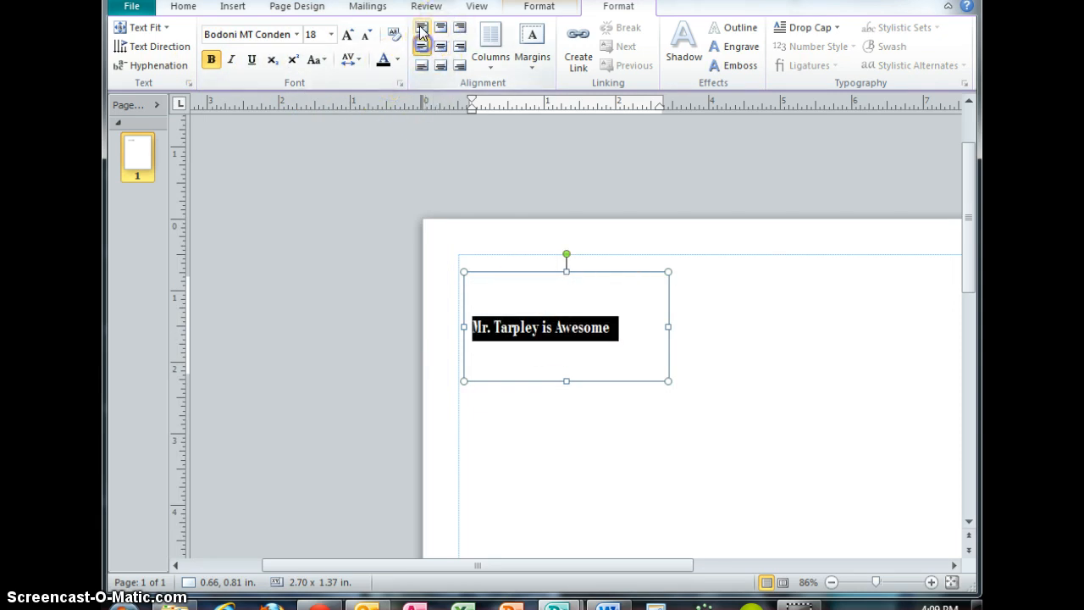
left_click(422, 27)
left_click(441, 27)
left_click(459, 27)
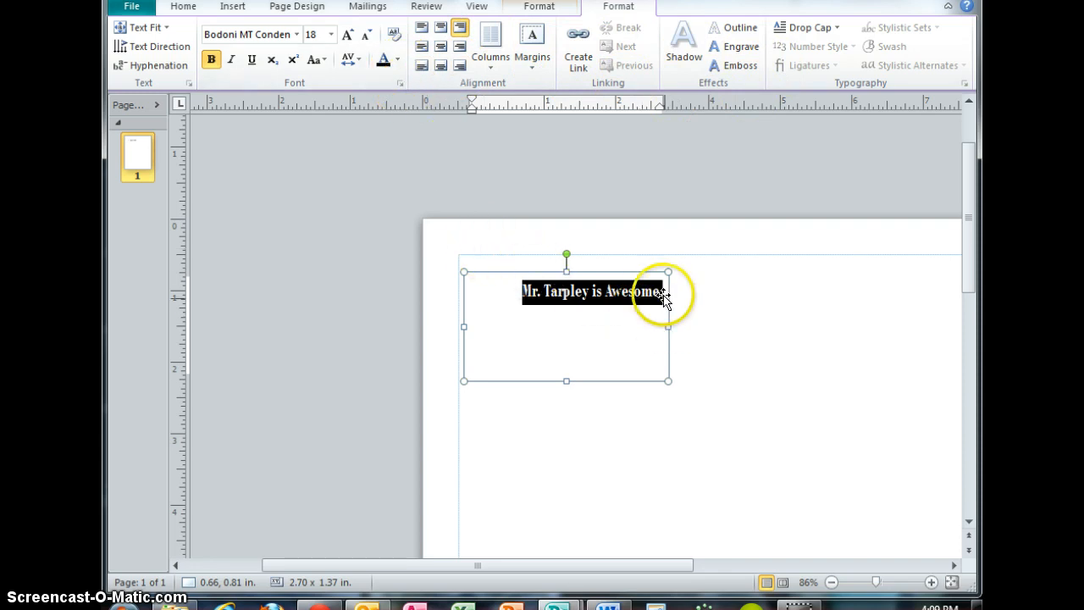
Resize the text box by its handles to about 1.7 x 1.5 in.
left_click(666, 325)
left_click_drag(614, 327, 548, 326)
left_click(540, 291)
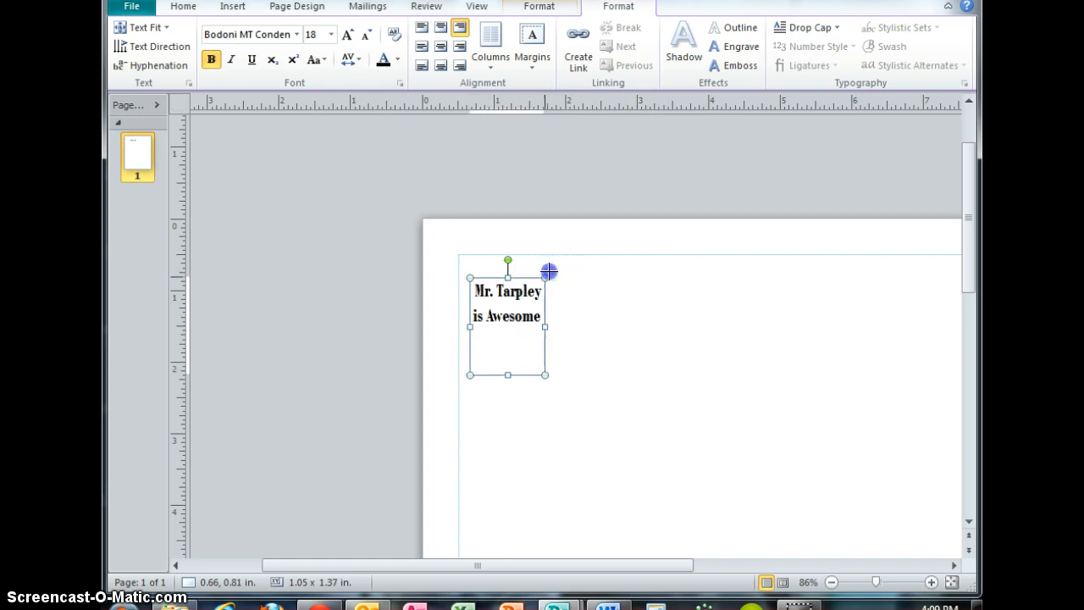
left_click_drag(592, 264, 594, 263)
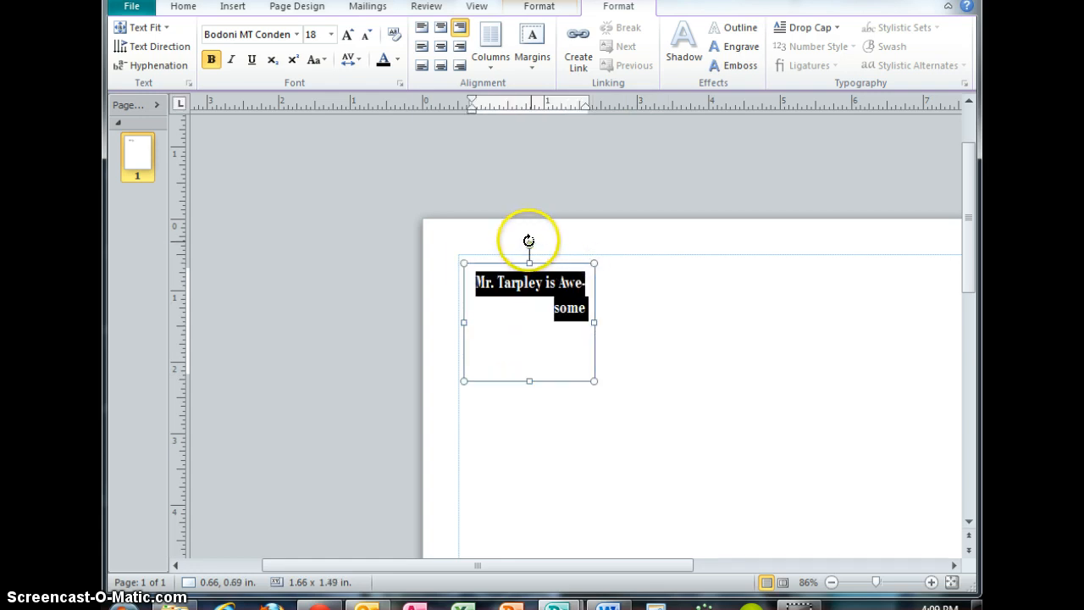
Rotate the text box clockwise using its rotation handle.
left_click(529, 240)
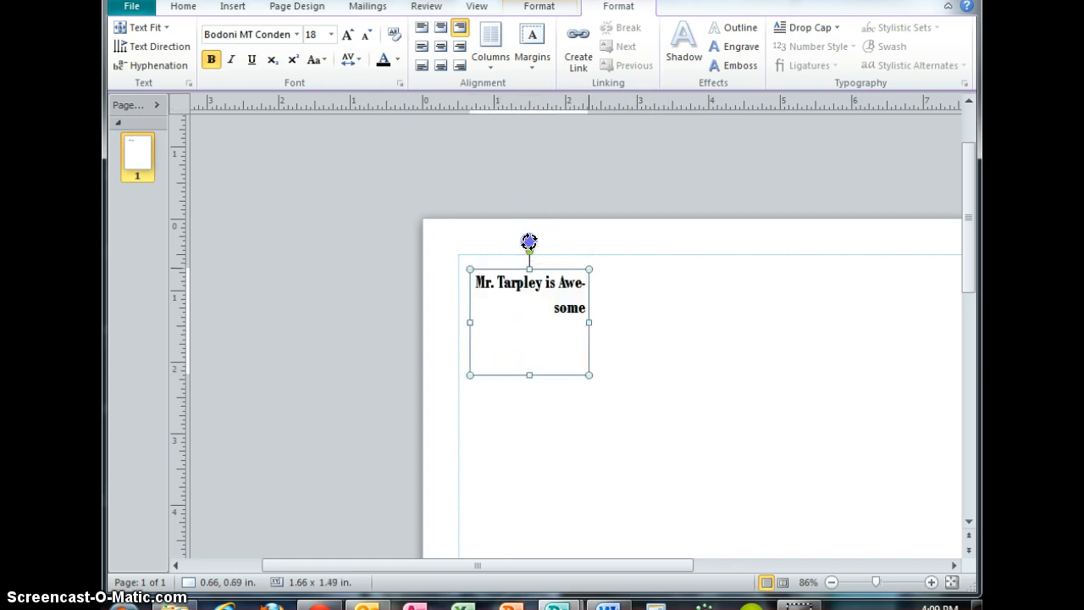
left_click_drag(531, 242, 593, 306)
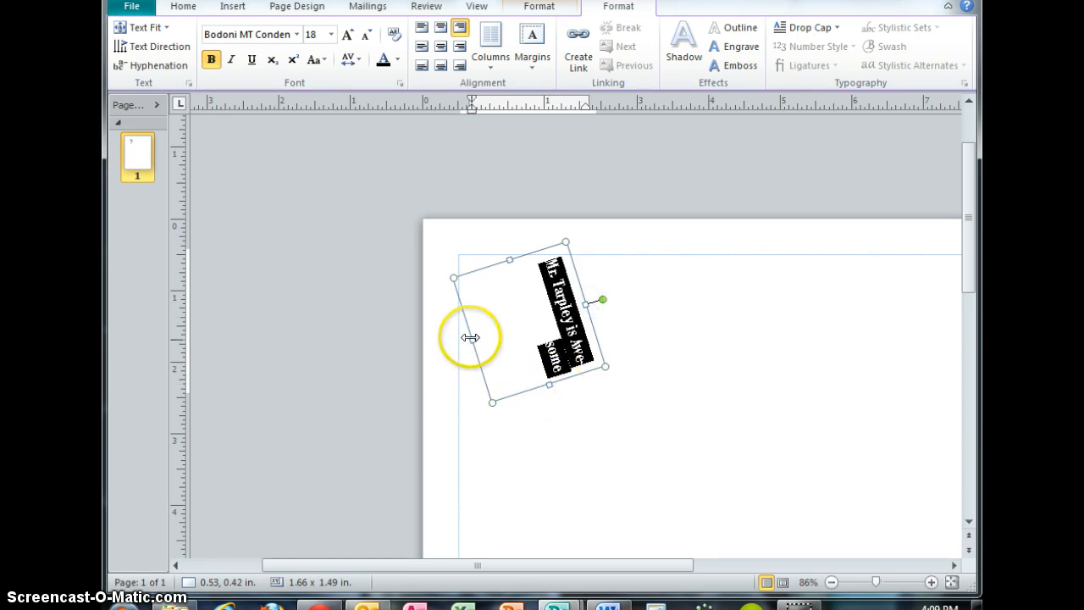
left_click(520, 322)
left_click_drag(521, 323, 521, 323)
Resize and reposition the rotated text box near the page's top-left corner, then deselect it.
left_click_drag(574, 378, 611, 436)
left_click(578, 386)
left_click_drag(600, 310, 545, 325)
left_click_drag(541, 438, 519, 366)
left_click(501, 286)
left_click(593, 310)
scroll(581, 321, "down", 2)
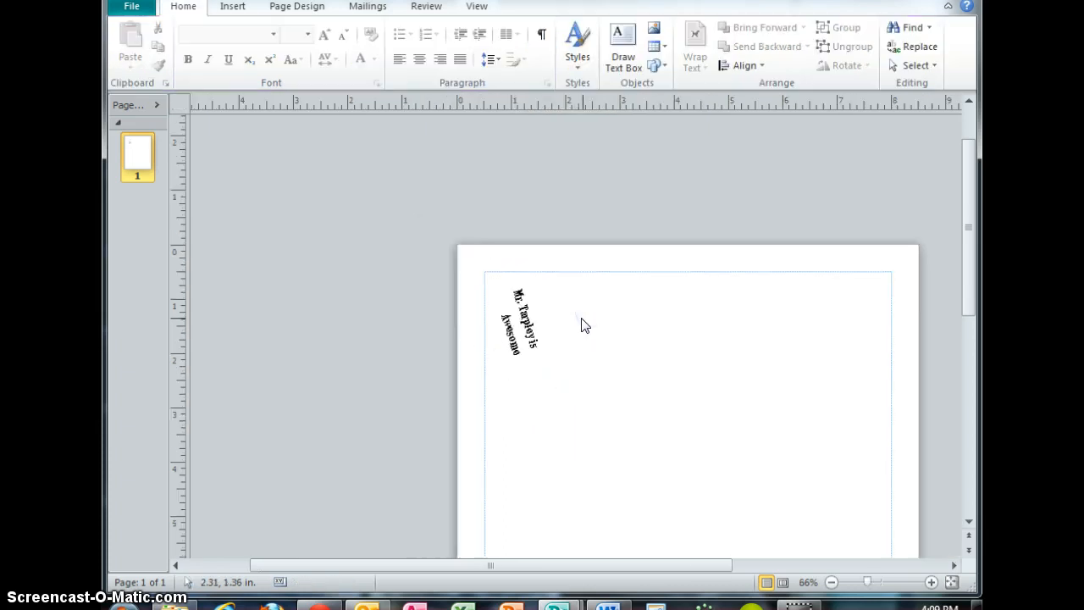
Insert a picture from file: the student's photo JPEG in folder W-B207-3A-5 on the B207 network drive.
left_click_drag(555, 566, 617, 566)
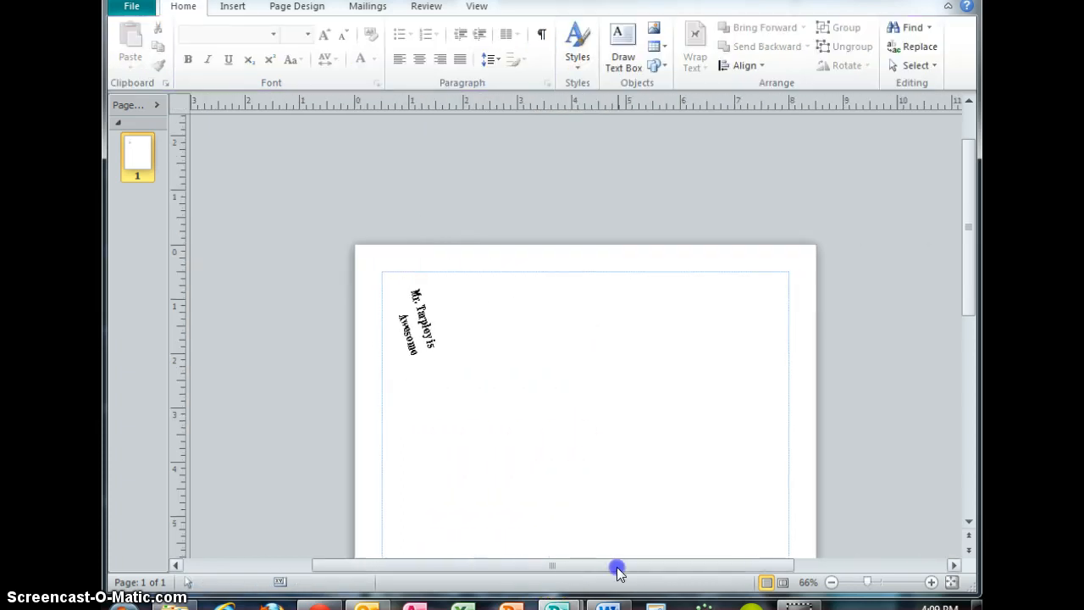
left_click(652, 33)
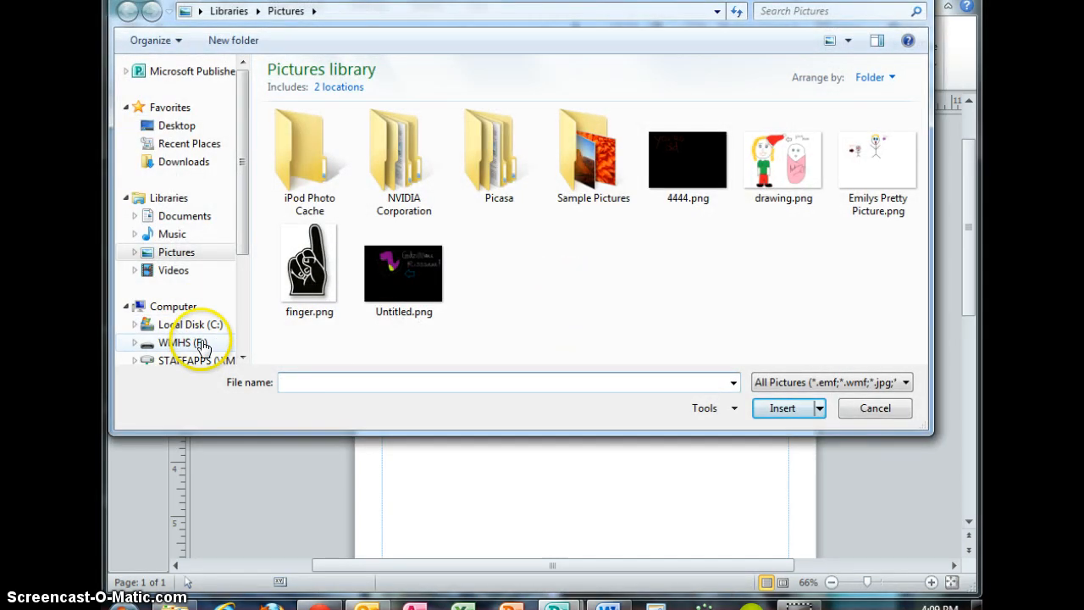
left_click(190, 325)
scroll(178, 318, "down", 3)
left_click(196, 280)
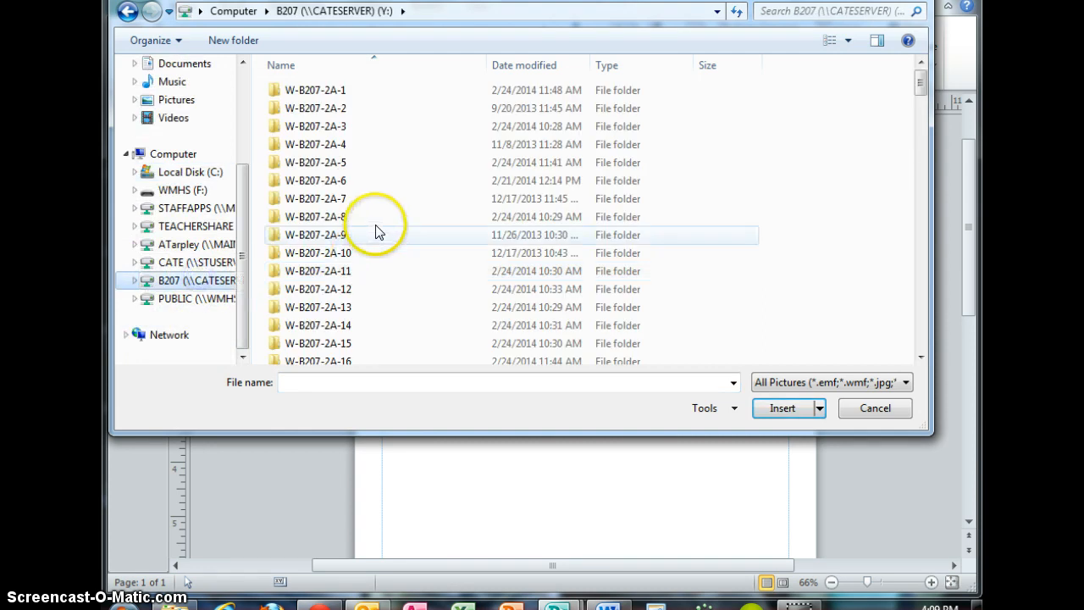
scroll(379, 231, "down", 18)
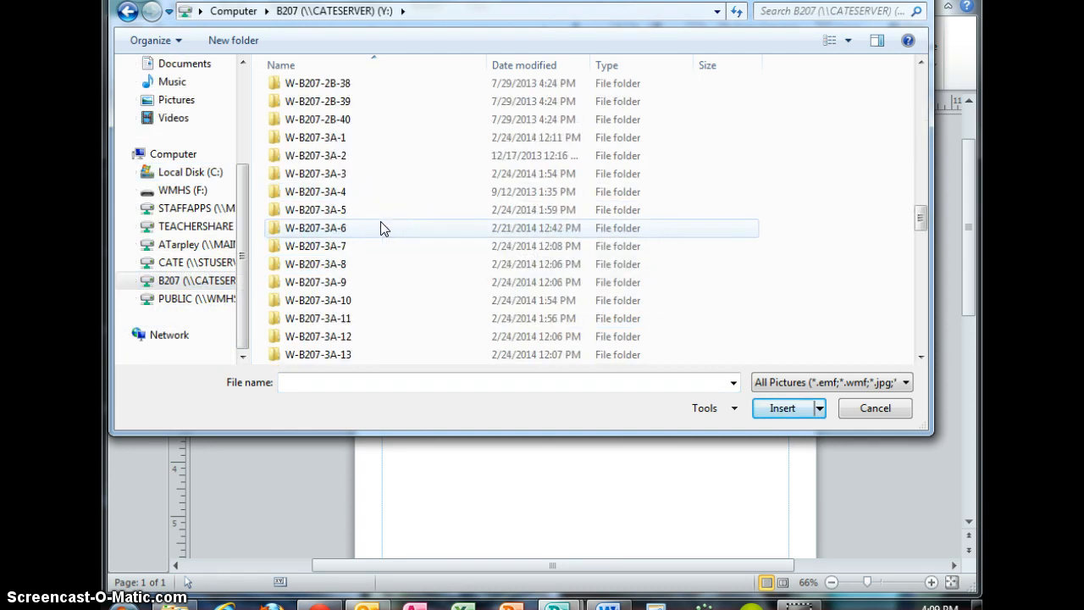
double_click(372, 210)
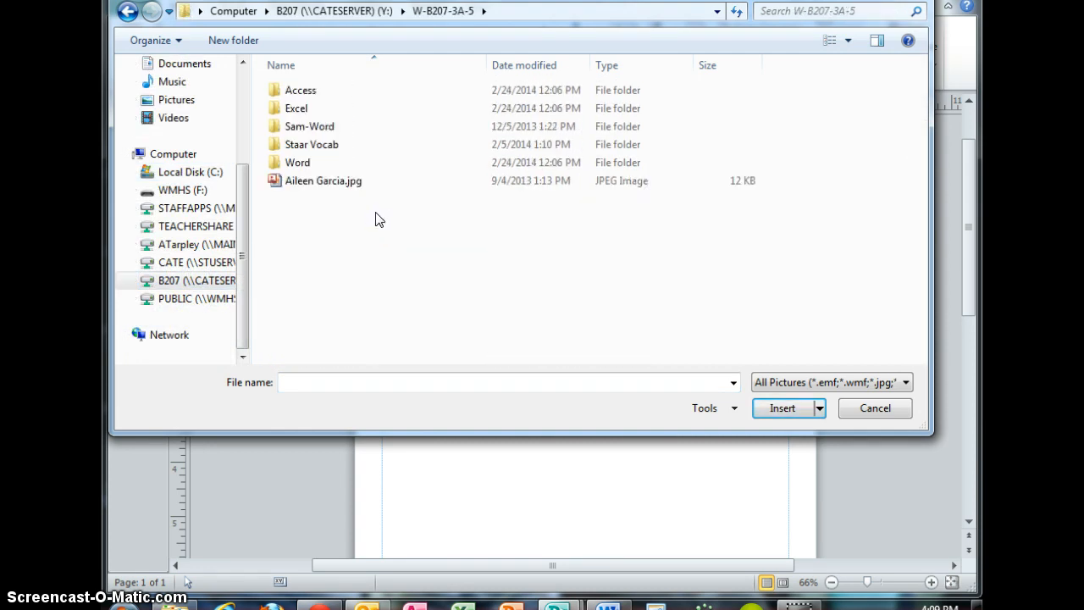
double_click(322, 183)
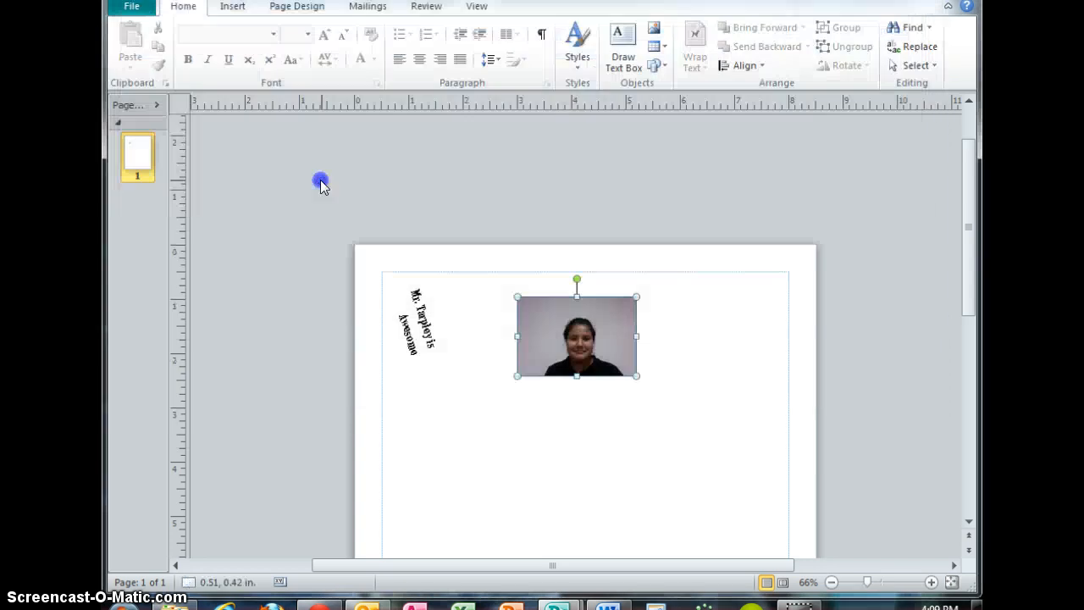
Move the photo toward the page's top-right corner and set its brightness to -10%.
left_click_drag(557, 327, 710, 322)
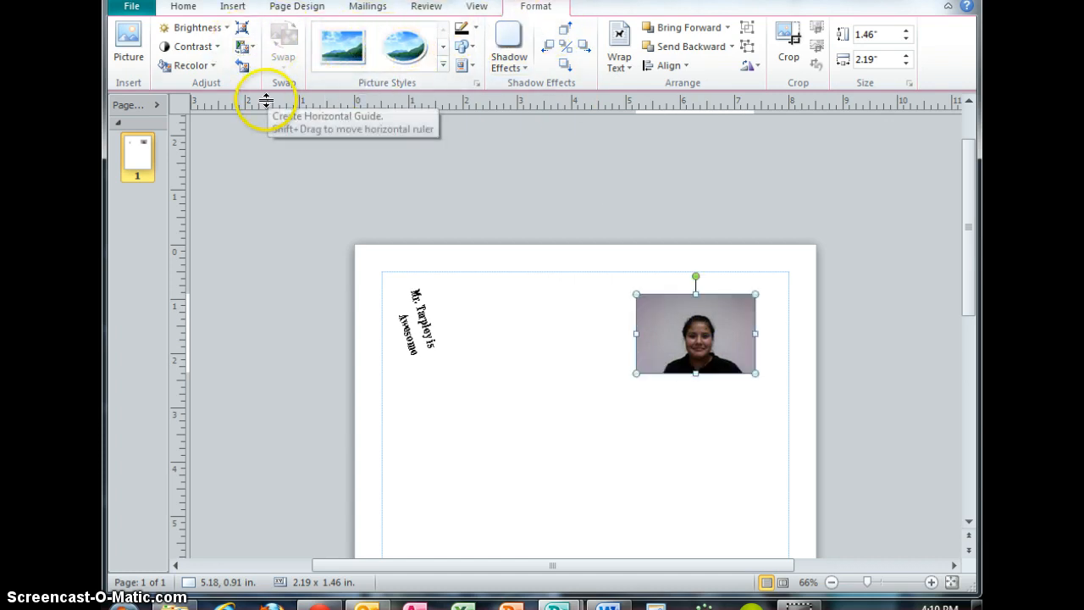
left_click(204, 27)
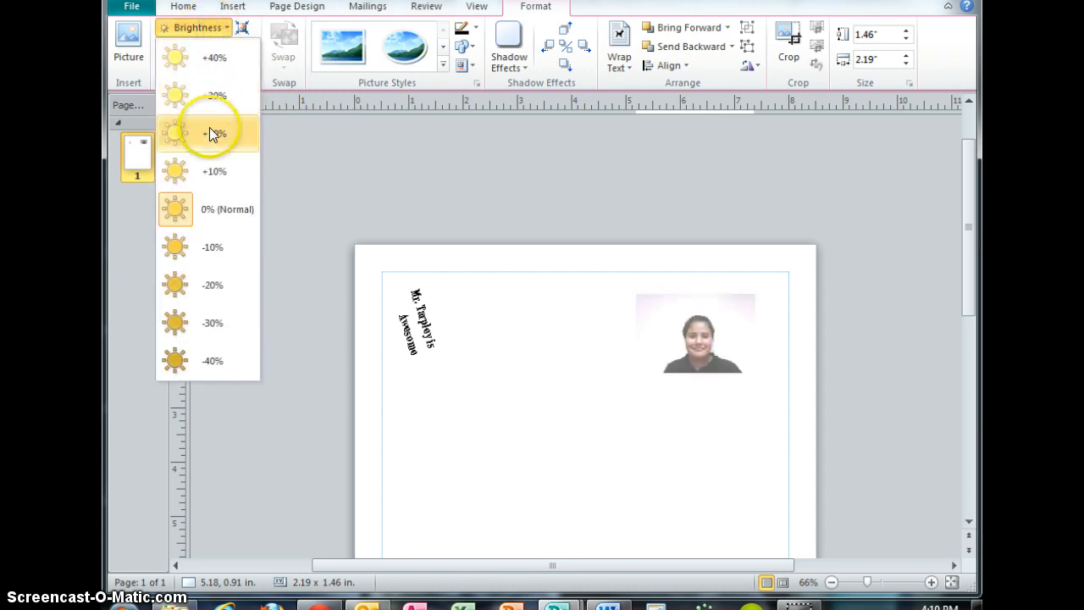
left_click(211, 247)
Set the photo's contrast to -20% and recolor it with a light color variation.
left_click(191, 46)
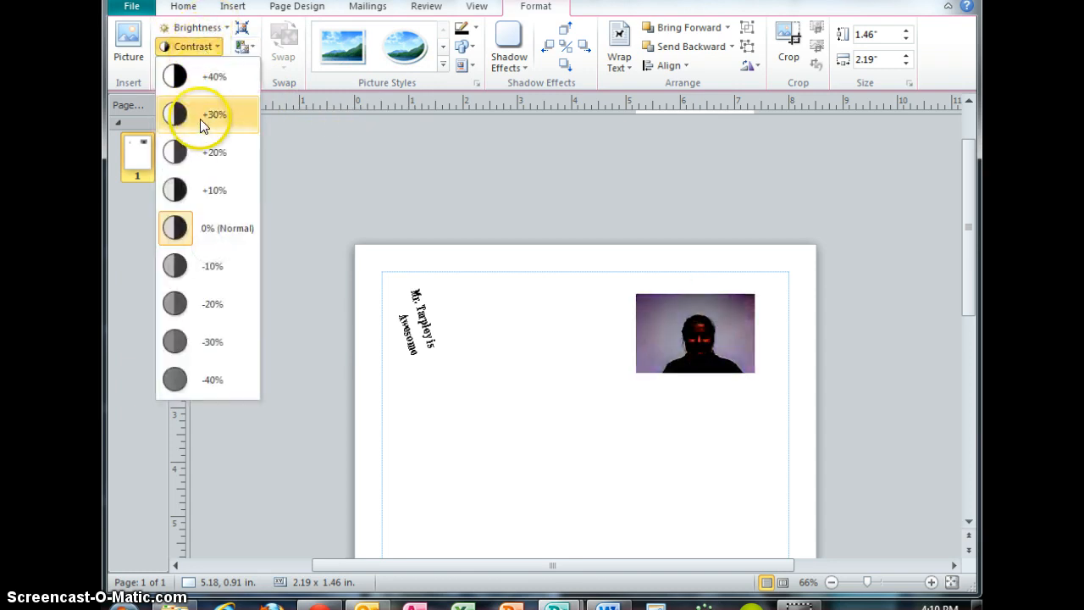
left_click(212, 303)
left_click(191, 66)
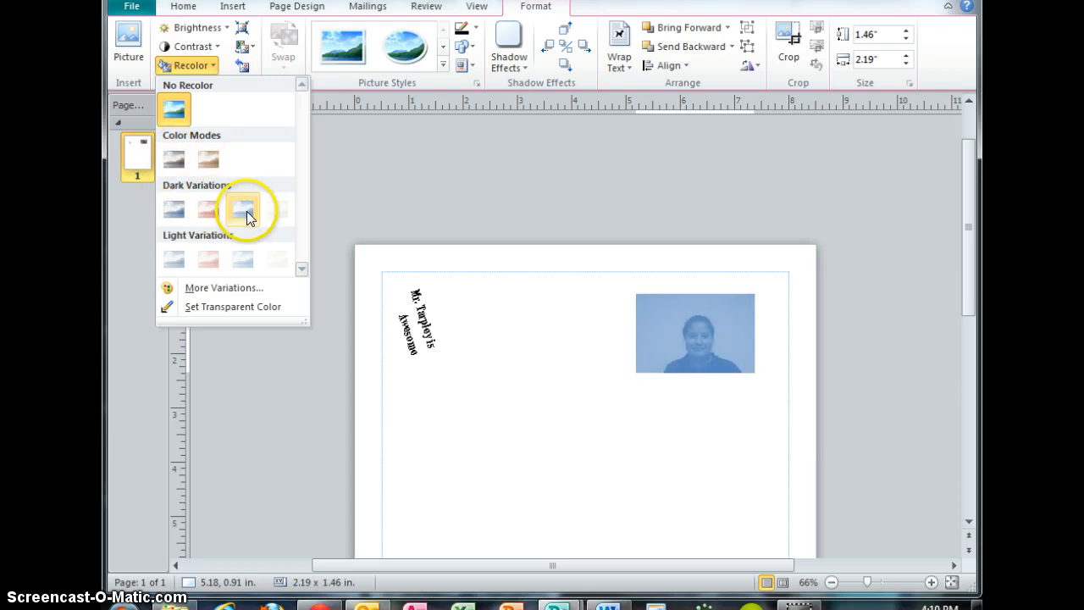
left_click(209, 258)
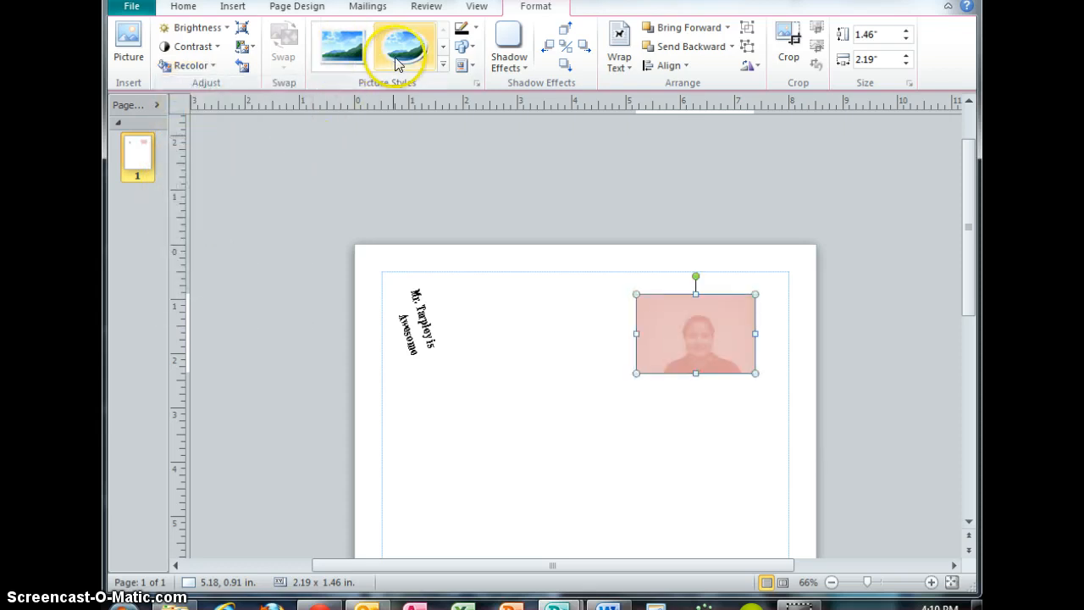
Apply a thick black rectangular frame picture style to the photo and remove its recolor.
left_click(442, 64)
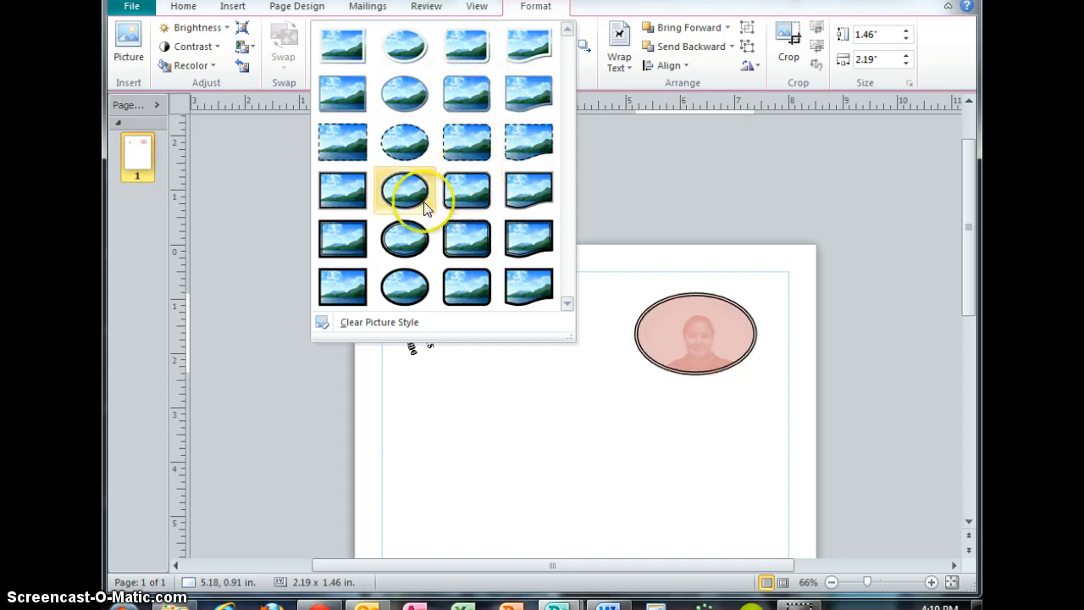
left_click(356, 246)
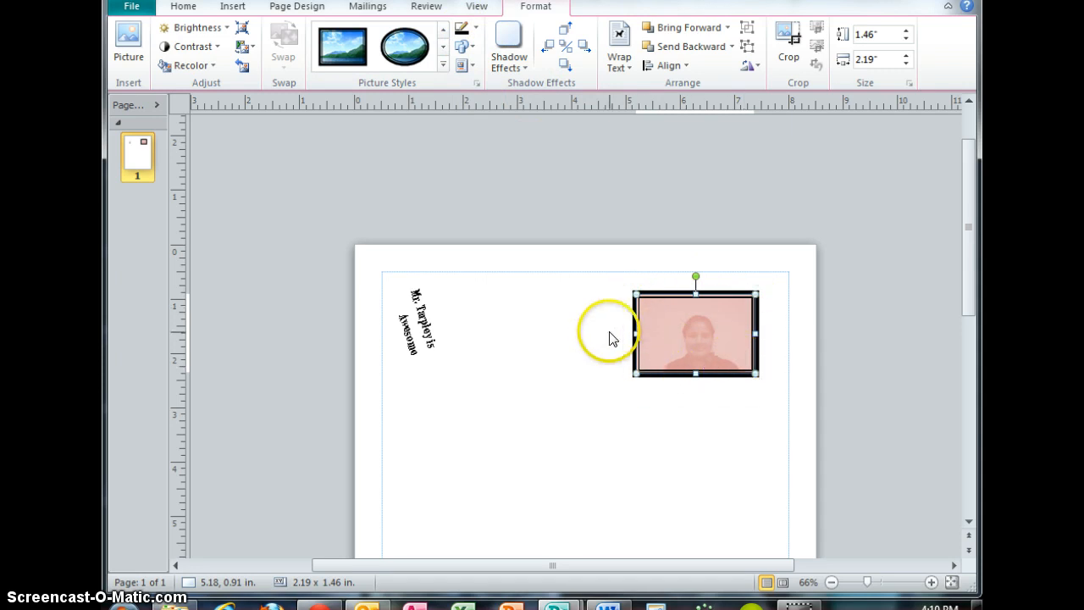
left_click(206, 65)
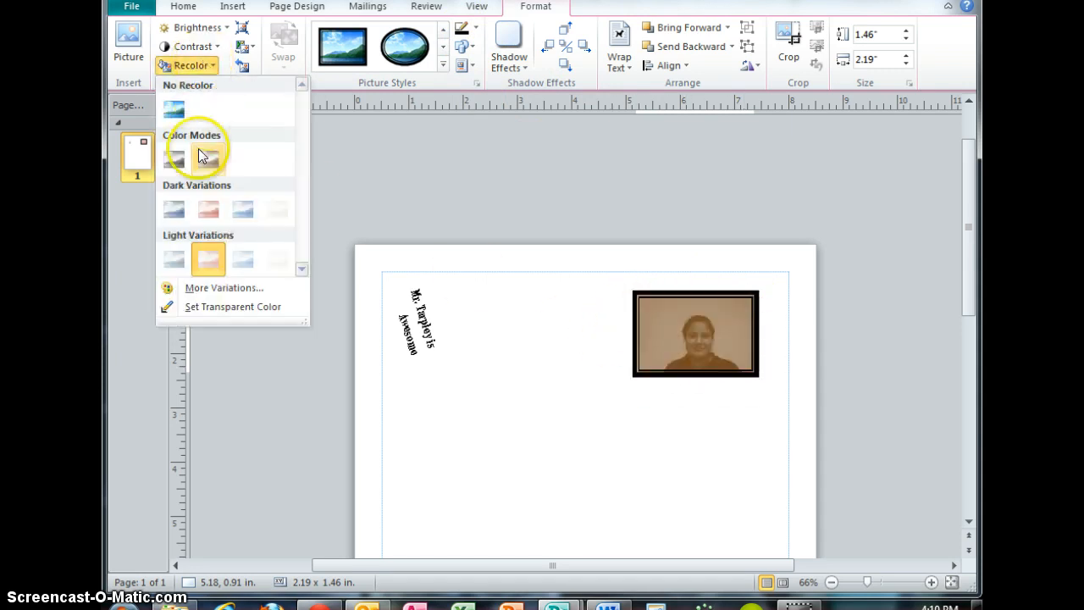
left_click(175, 109)
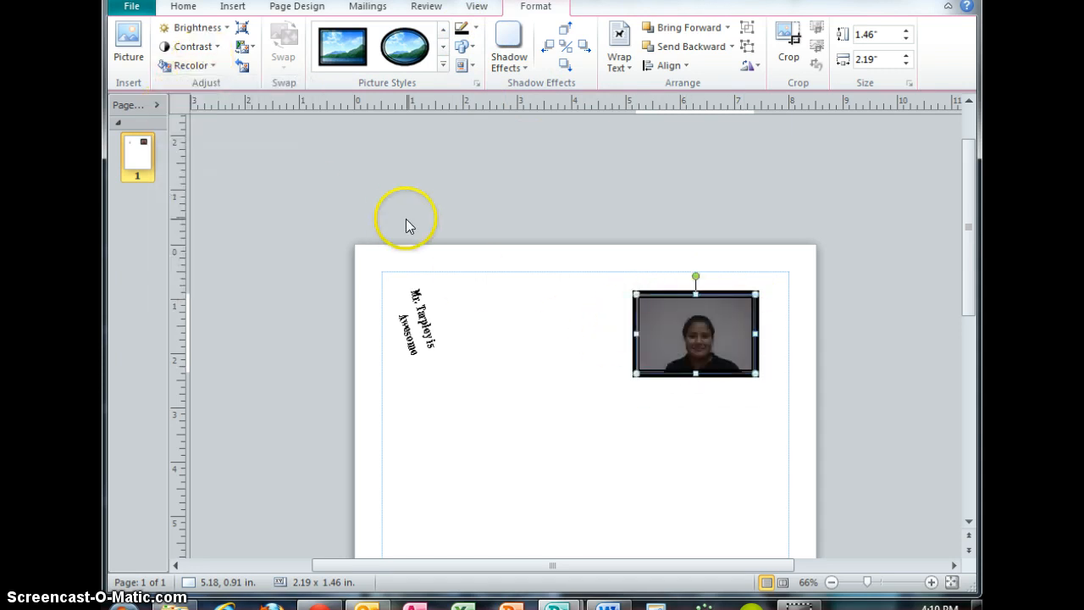
Set the photo's outline to a custom bright green picked from the standard colors palette.
left_click(466, 29)
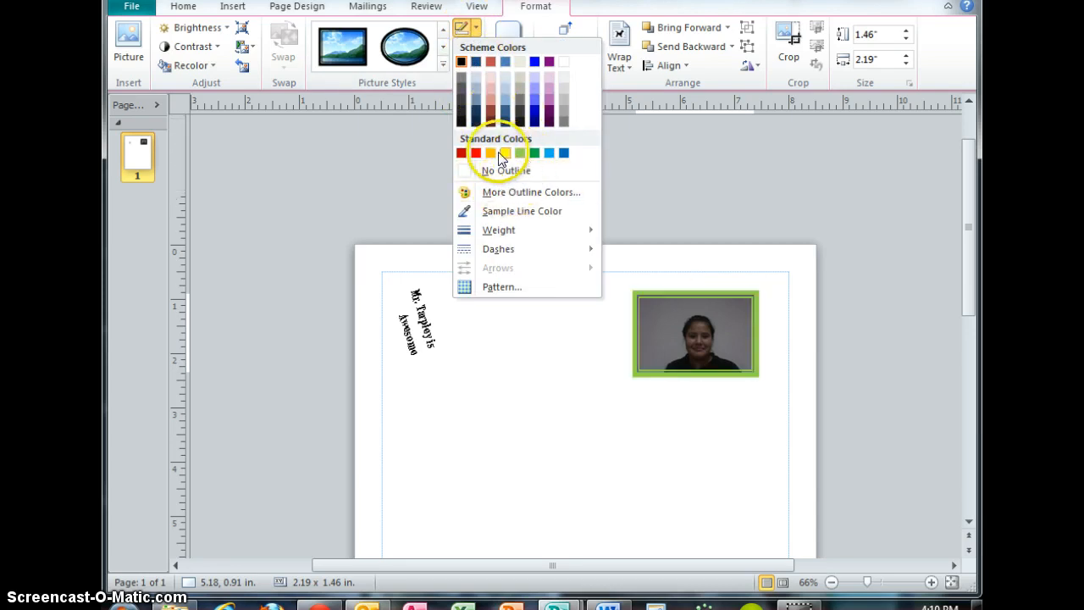
left_click(487, 194)
left_click(467, 213)
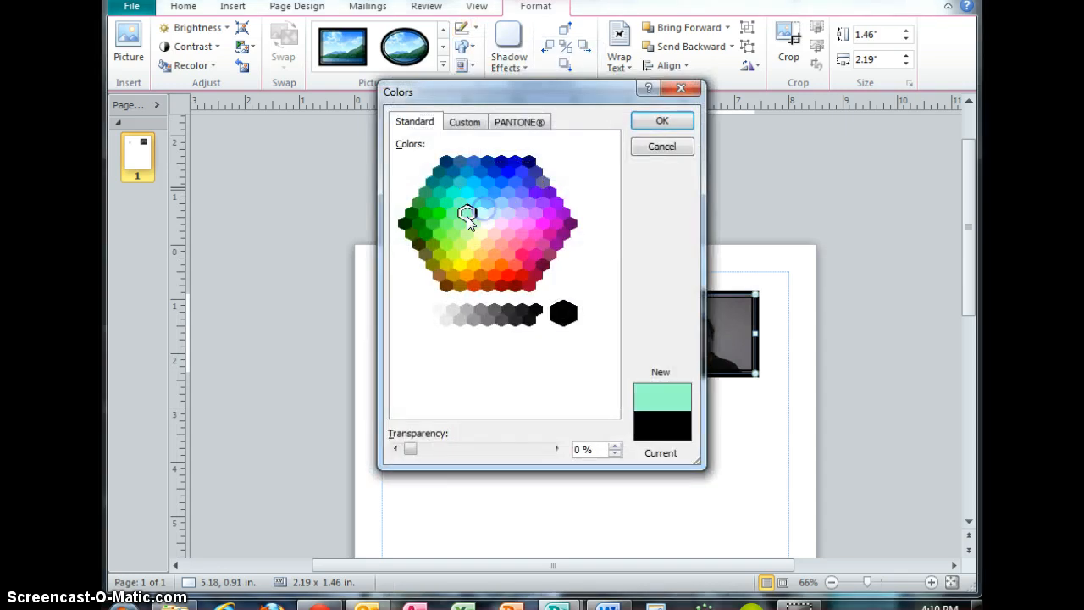
left_click(454, 235)
left_click(659, 120)
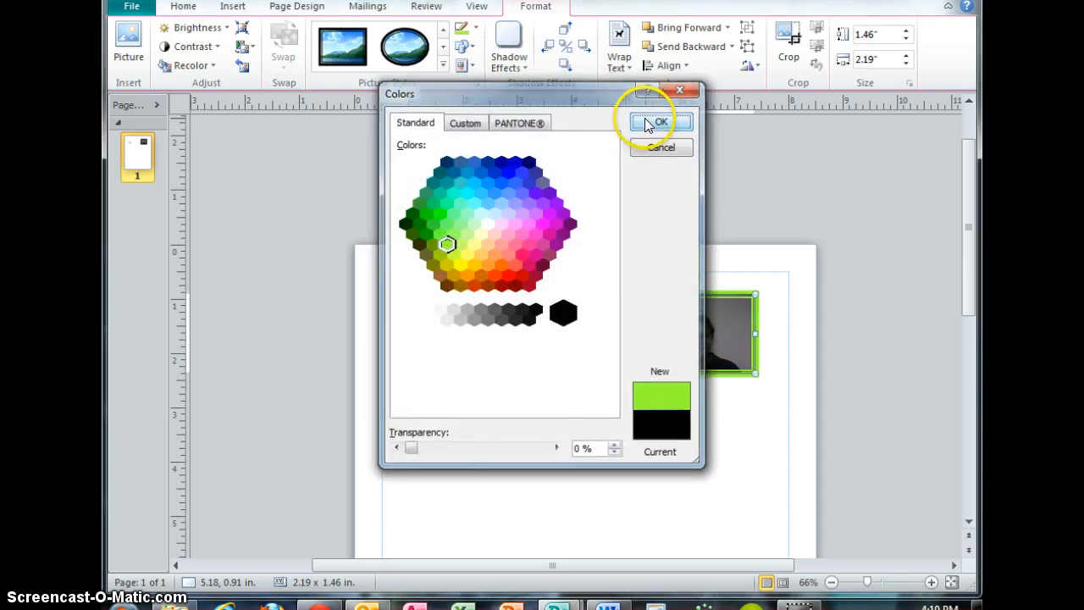
Set the photo's outline weight to 6 pt.
left_click(475, 27)
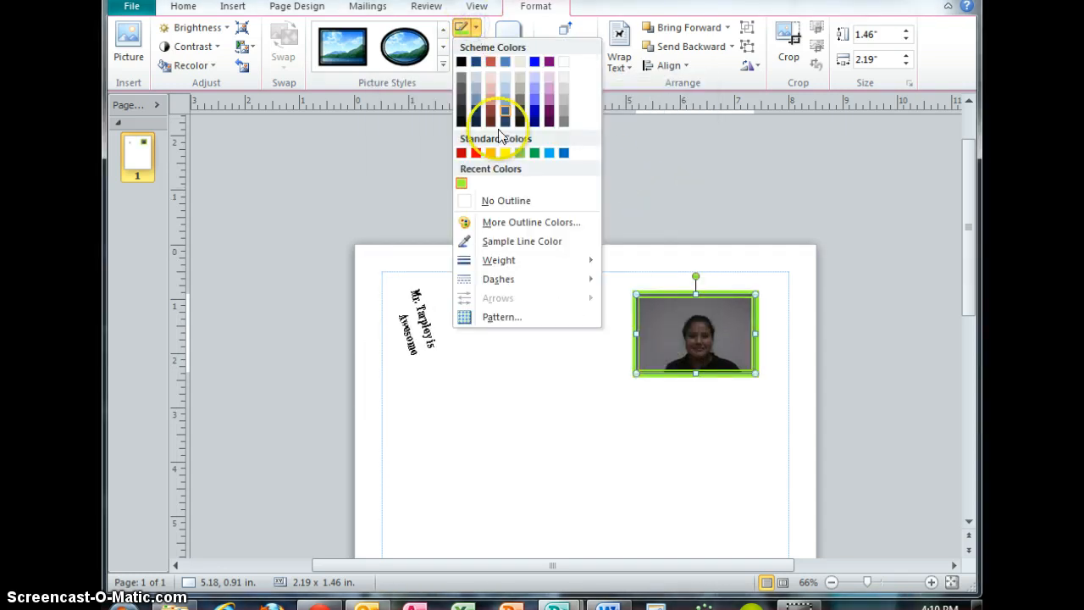
mouse_move(509, 264)
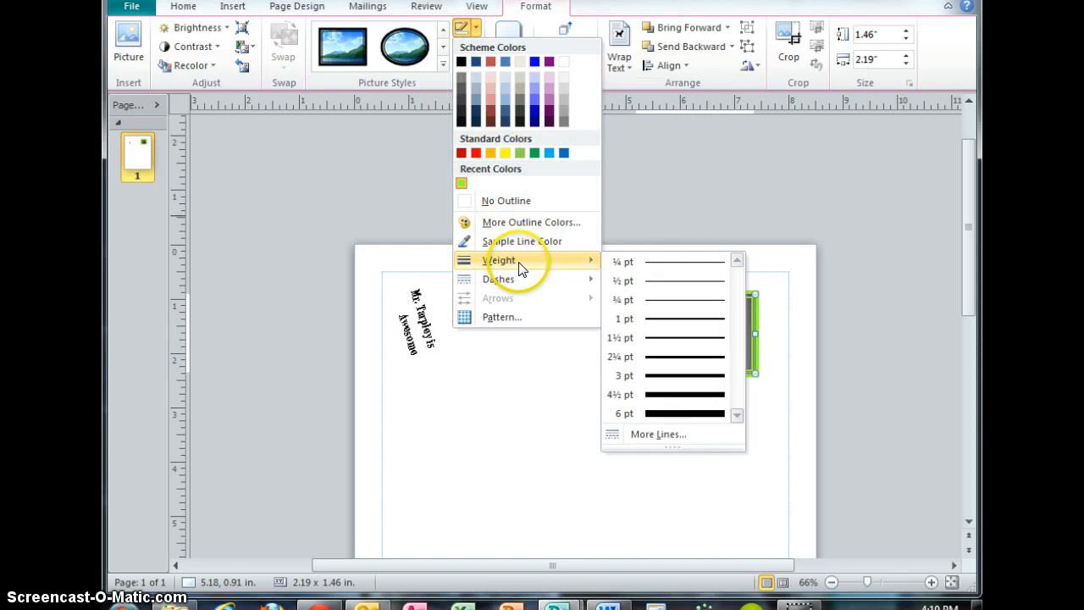
left_click(653, 376)
left_click(469, 48)
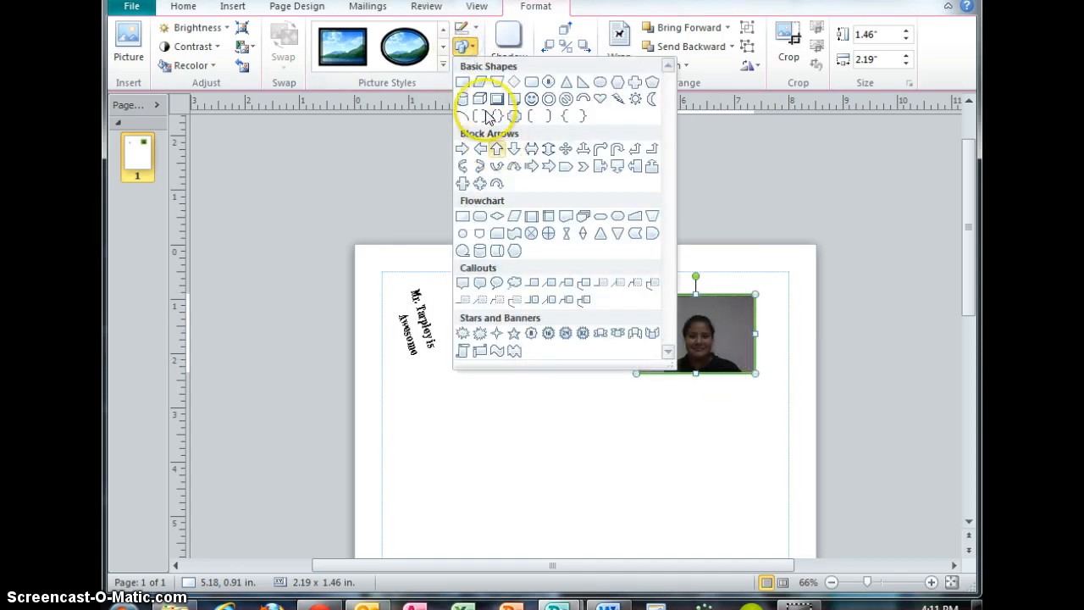
left_click(465, 28)
left_click(473, 30)
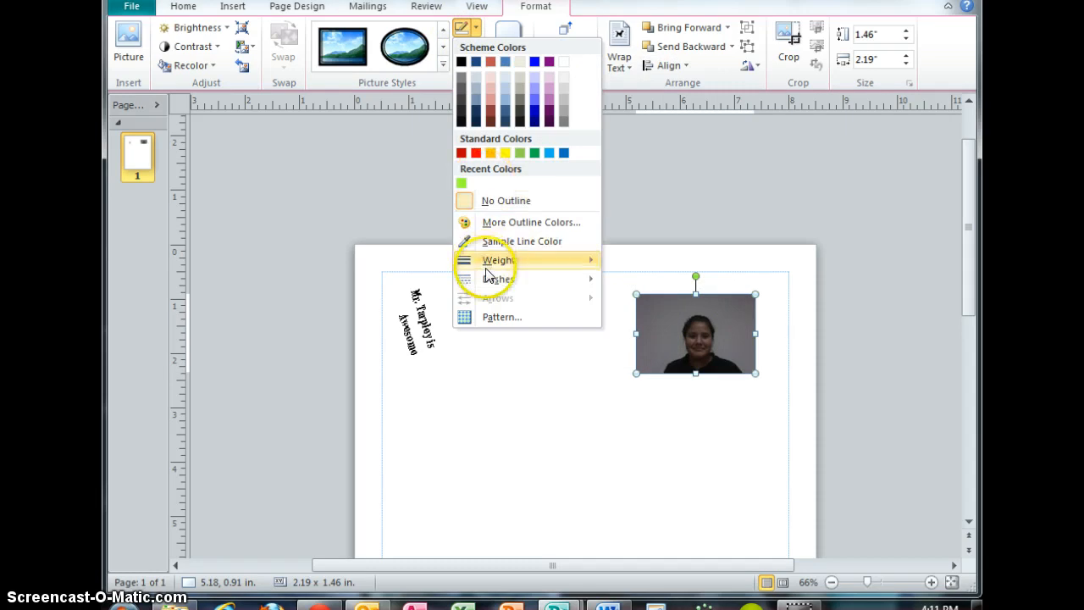
mouse_move(507, 264)
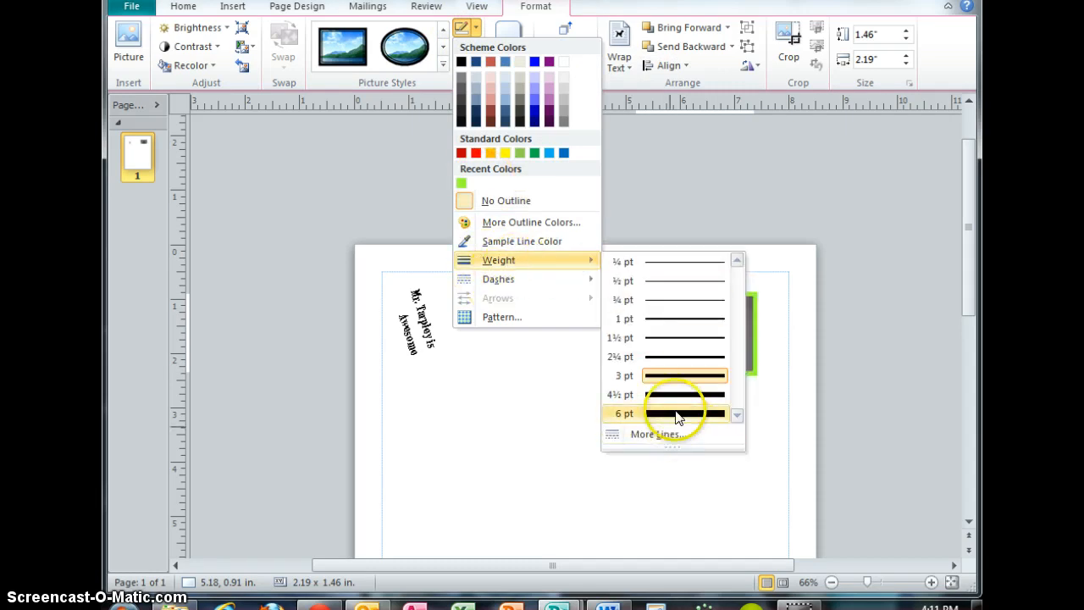
left_click(677, 412)
Apply a round-dot dash style to the photo's outline.
left_click(472, 28)
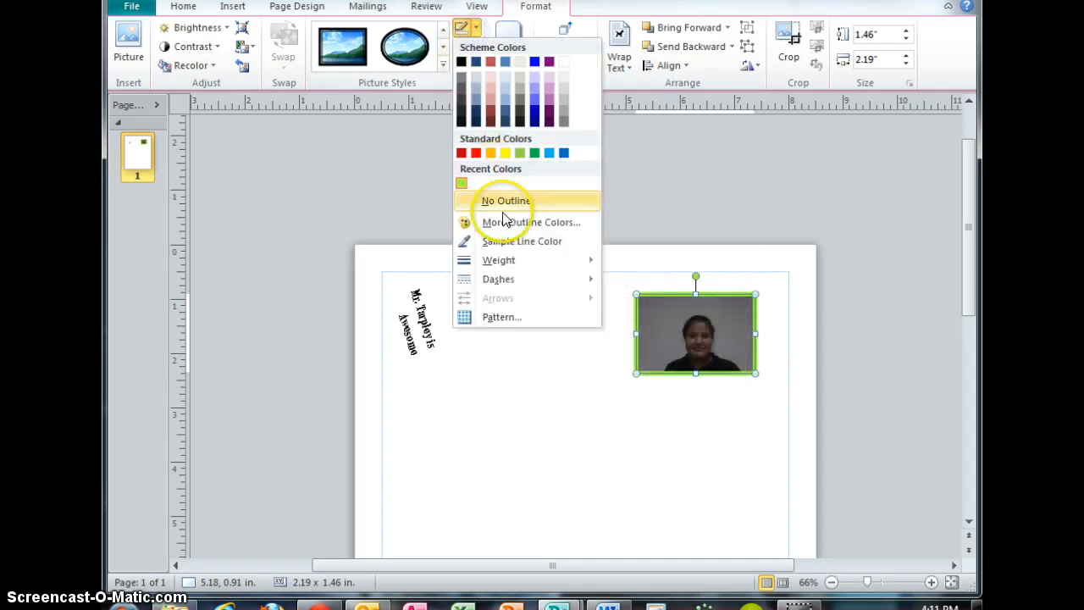
mouse_move(511, 277)
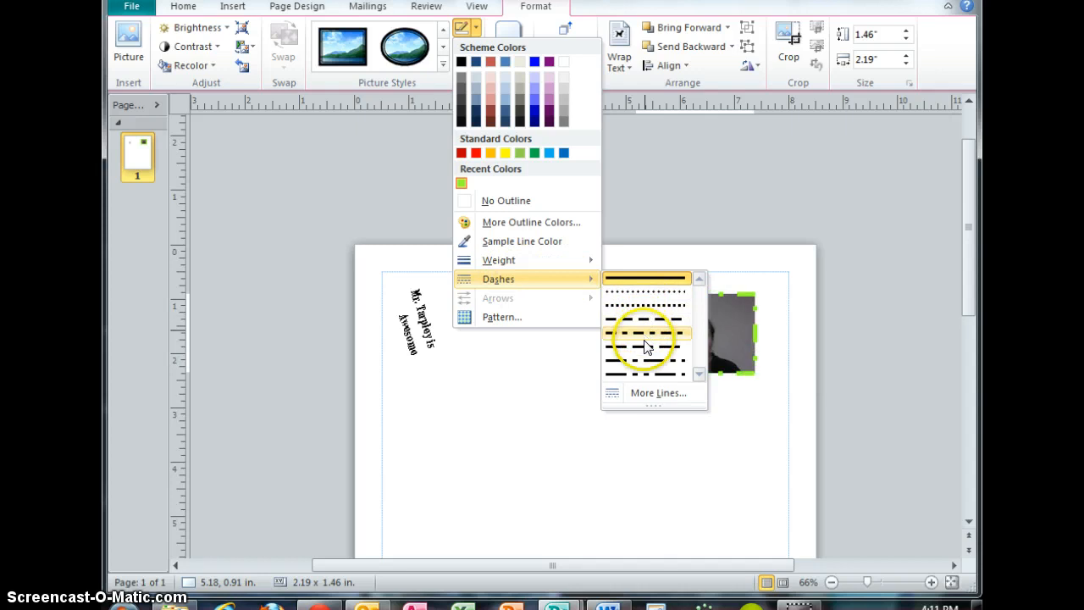
left_click(649, 291)
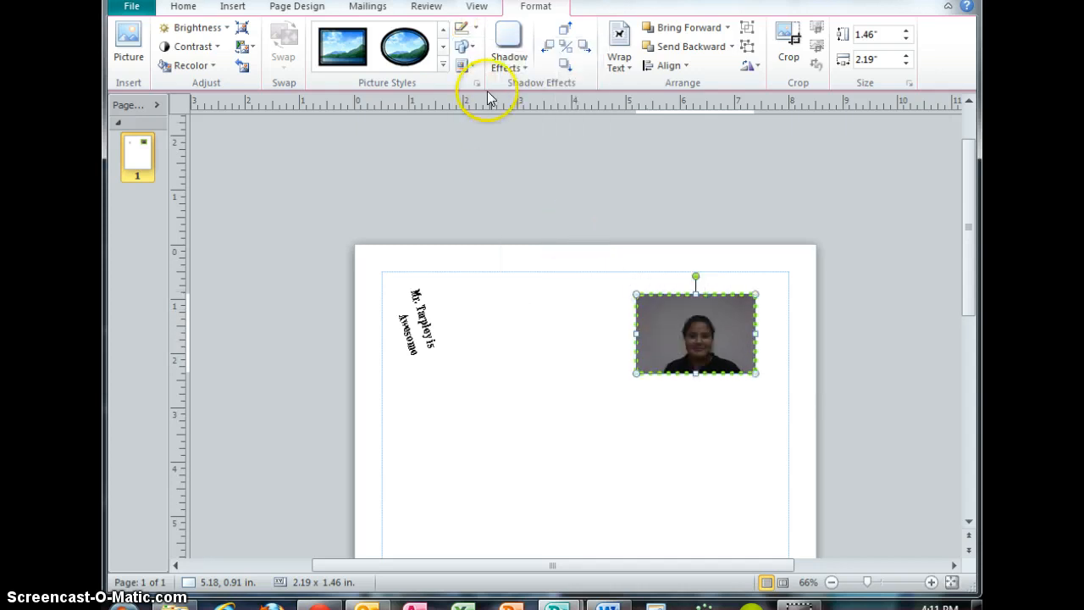
Rotate the photo so it sits tilted diagonally on the page.
left_click_drag(666, 351, 626, 352)
left_click_drag(626, 298, 655, 302)
left_click_drag(623, 339, 674, 329)
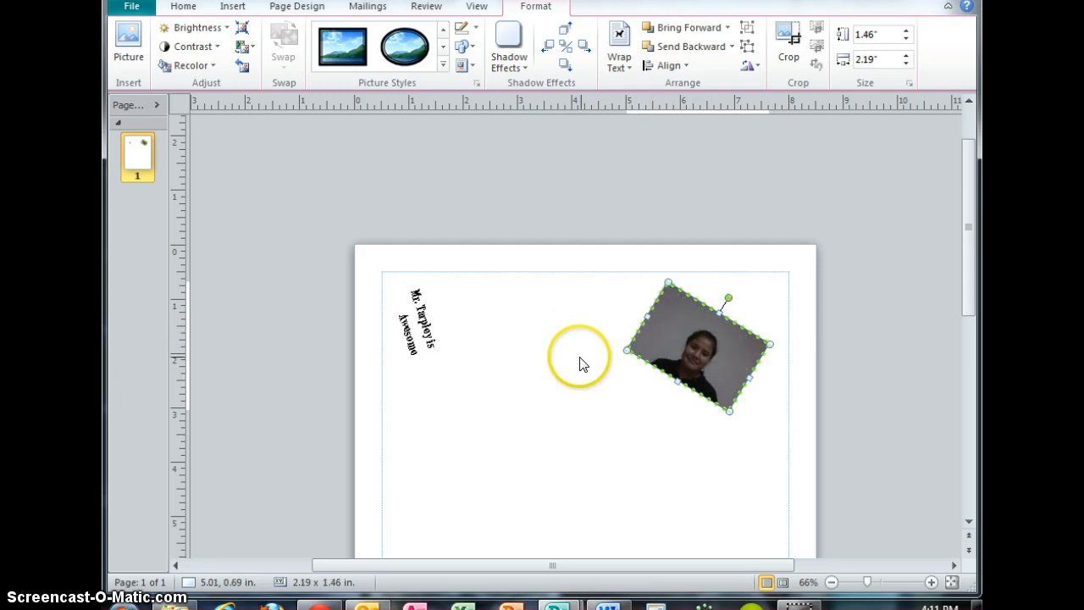
Change the photo's shape to a diamond.
scroll(582, 360, "down", 2)
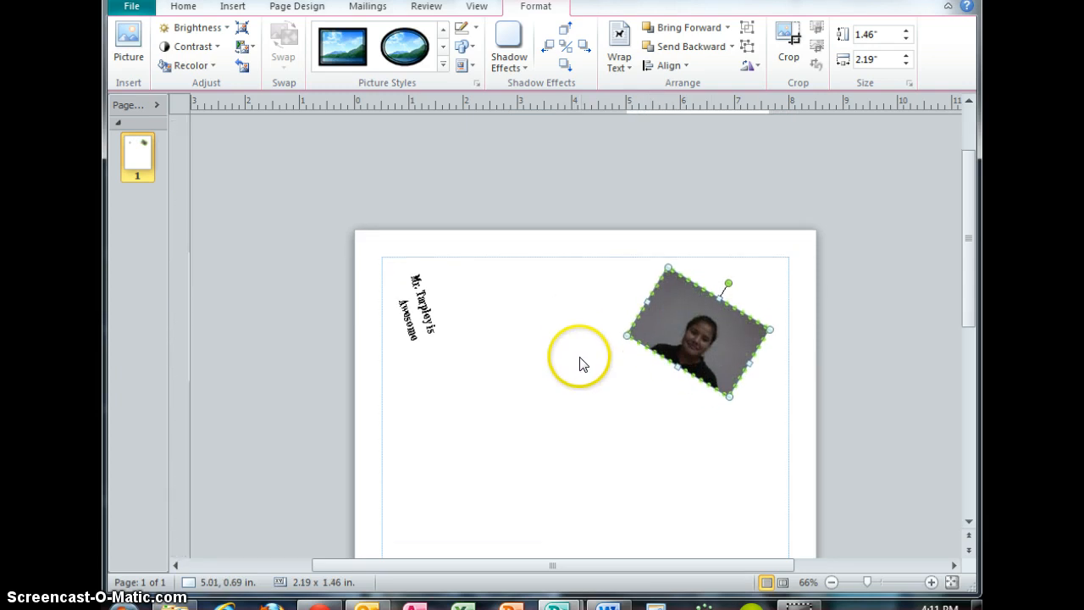
left_click(465, 47)
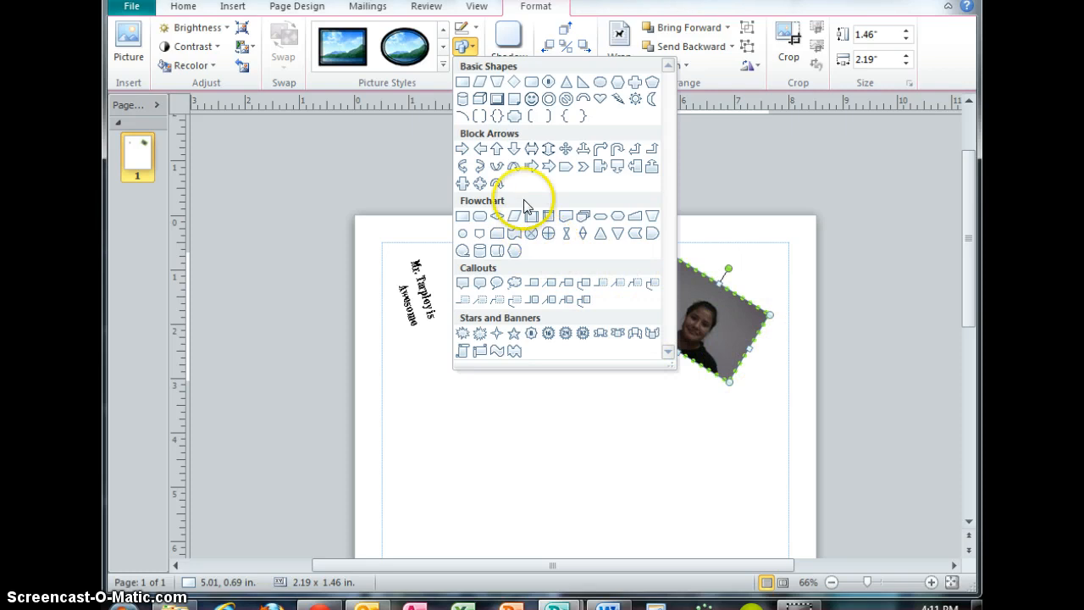
left_click(514, 83)
left_click(701, 325)
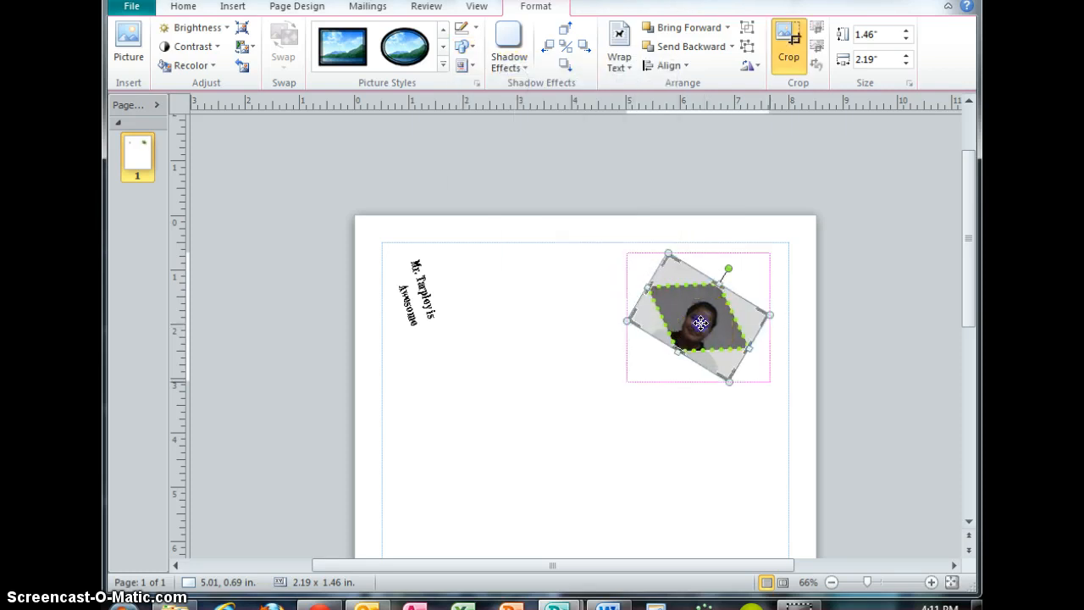
mouse_move(700, 322)
left_mouse_down()
mouse_move(708, 313)
mouse_move(700, 322)
left_mouse_up()
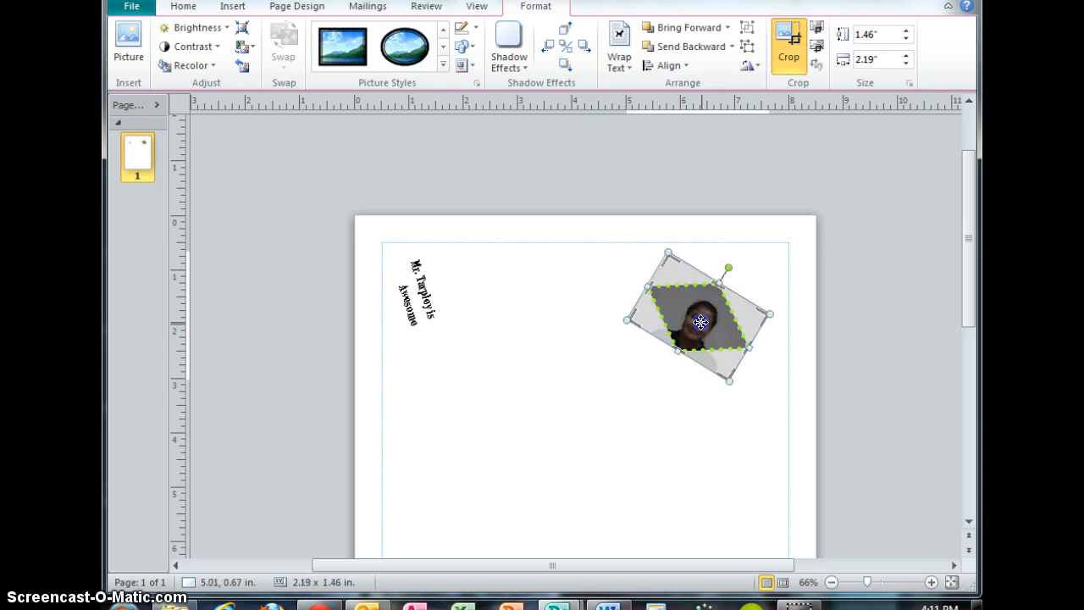
left_click(676, 415)
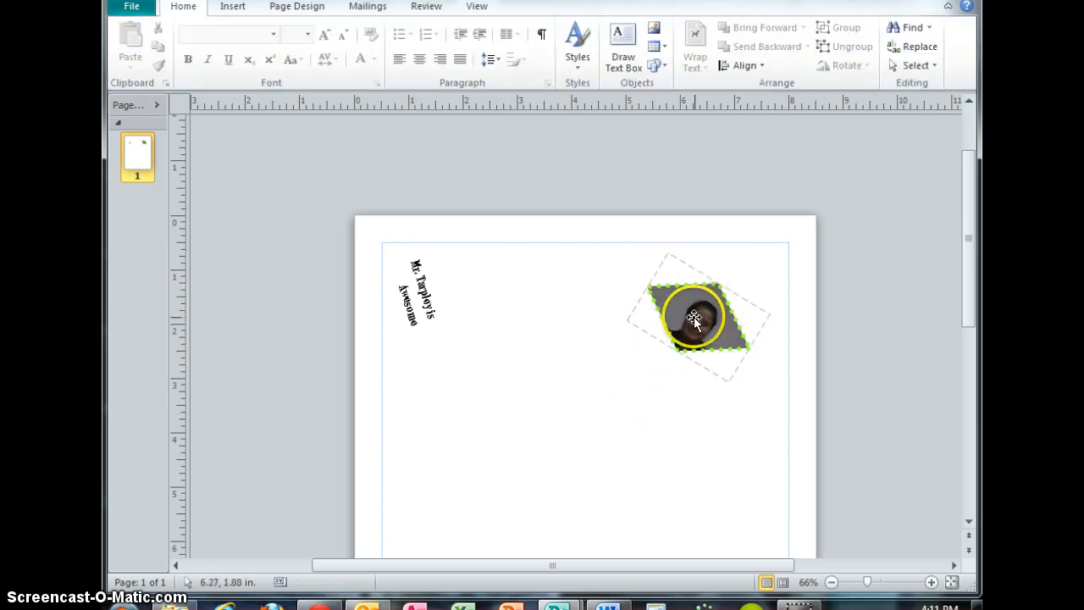
Move the photo next to the rotated text box near the page's top-left corner.
left_click(694, 317)
left_click(645, 395)
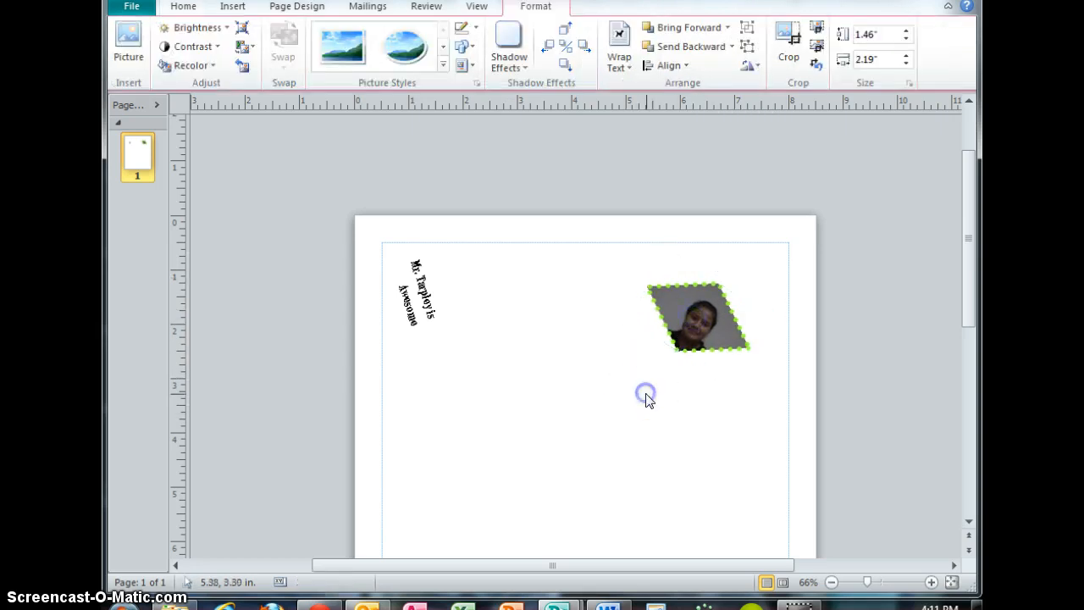
left_click(615, 292)
left_click(717, 321)
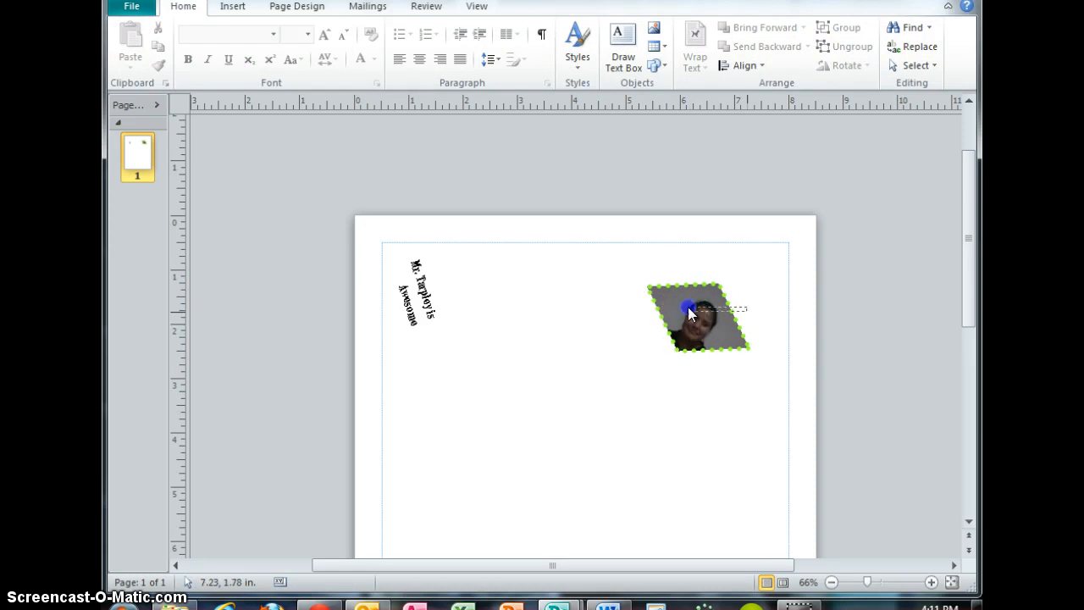
left_click_drag(695, 301, 482, 271)
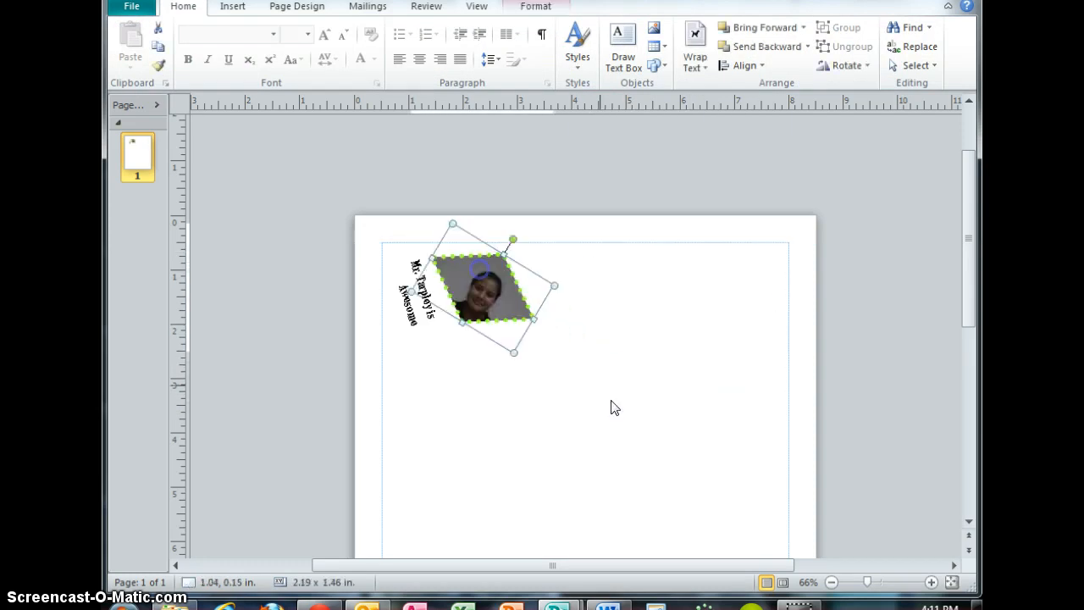
left_click(612, 408)
scroll(621, 407, "down", 1)
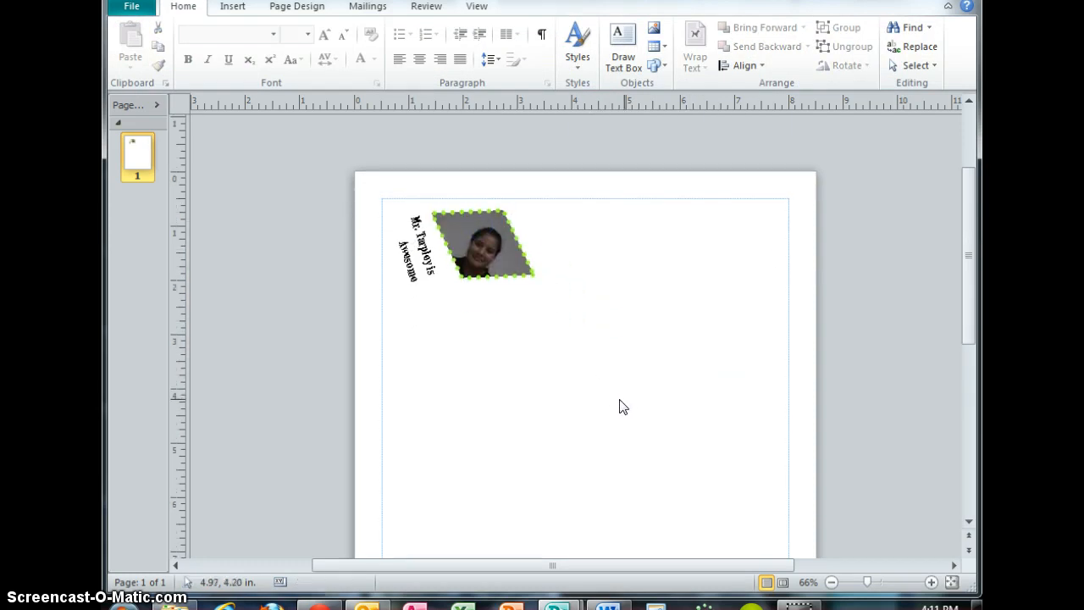
Draw a diagonal straight line about 3.13 by 1.81 in below and right of the photo.
left_click(658, 66)
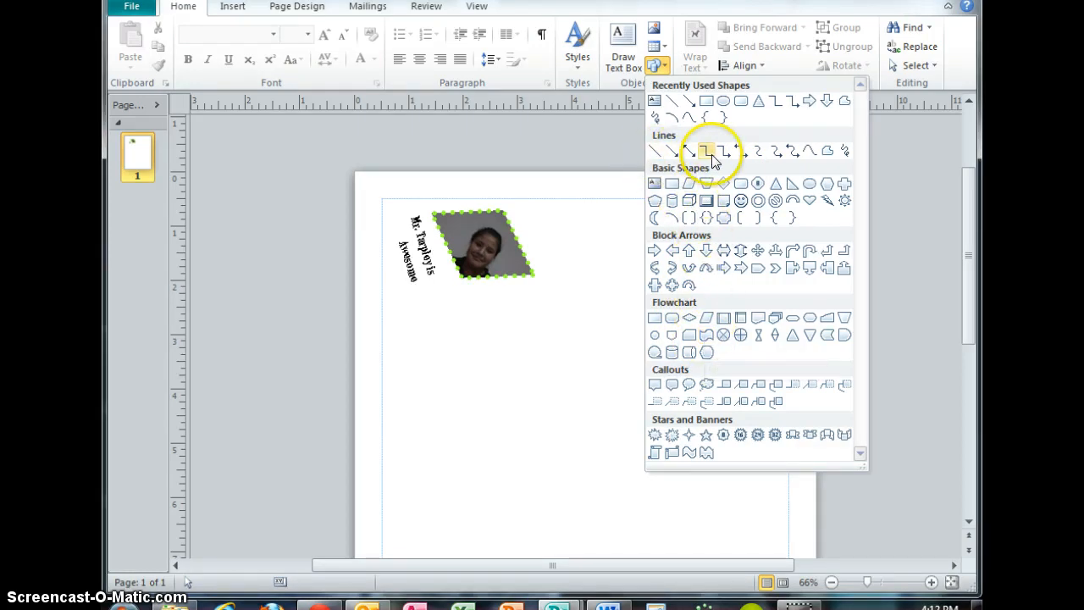
left_click(655, 151)
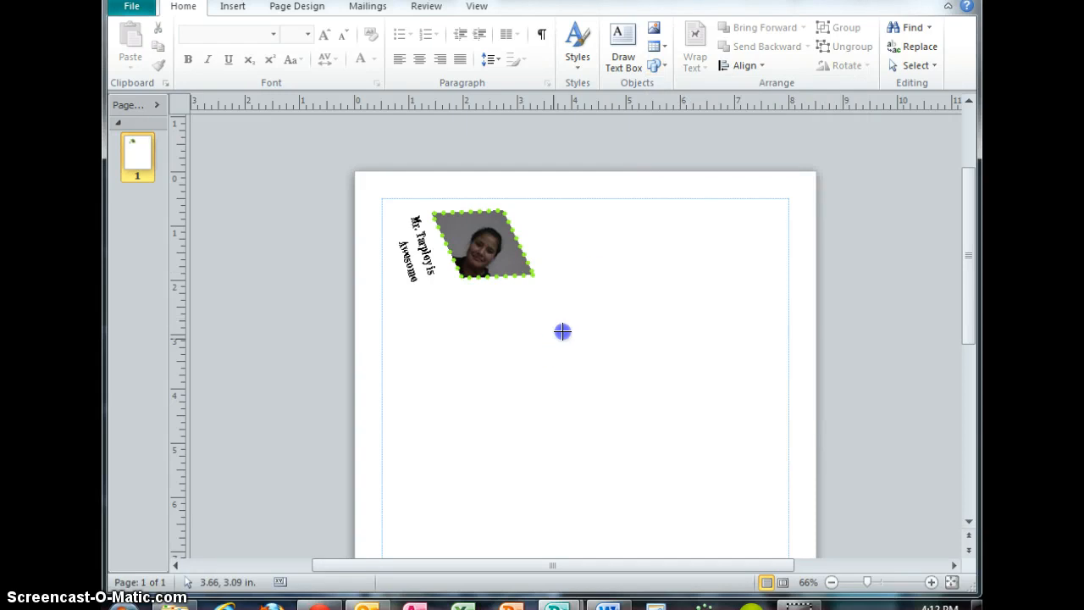
left_click_drag(721, 241, 723, 241)
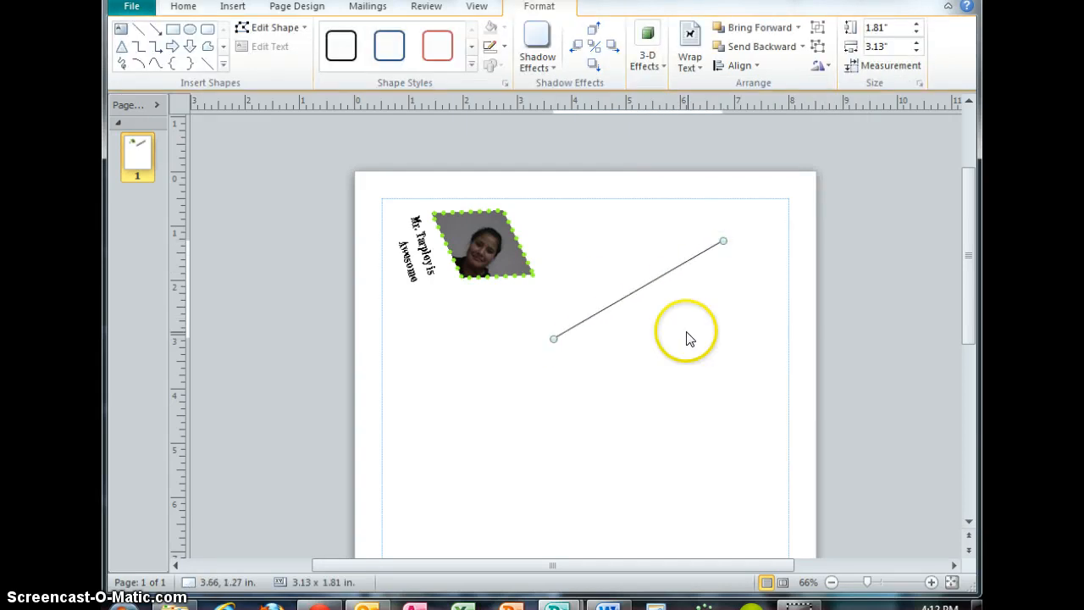
Color the line yellow and set its weight to 6 pt.
left_click(505, 47)
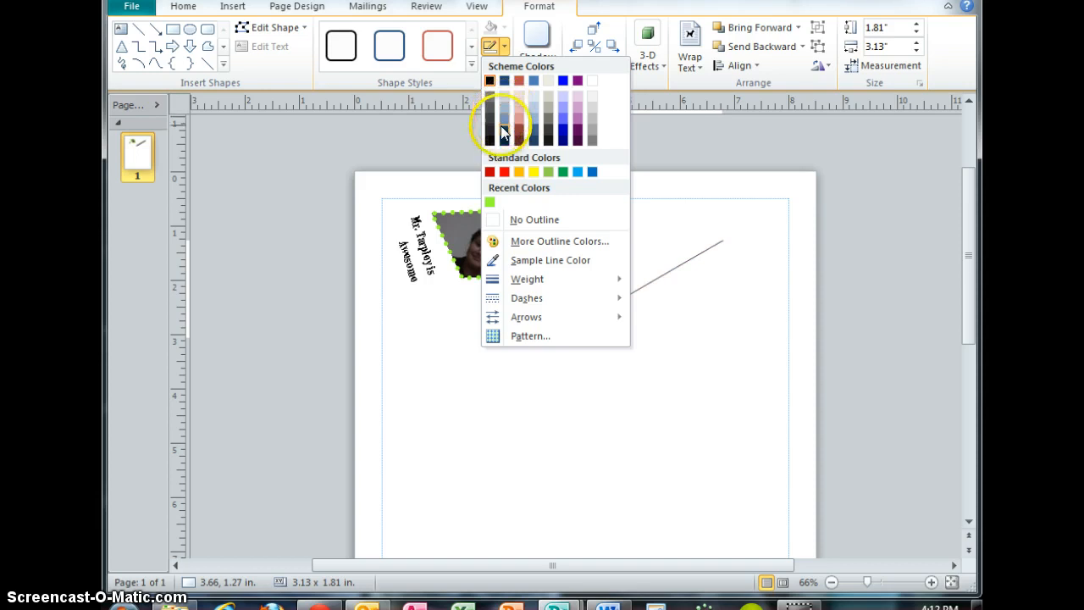
left_click(532, 172)
left_click(505, 47)
mouse_move(546, 280)
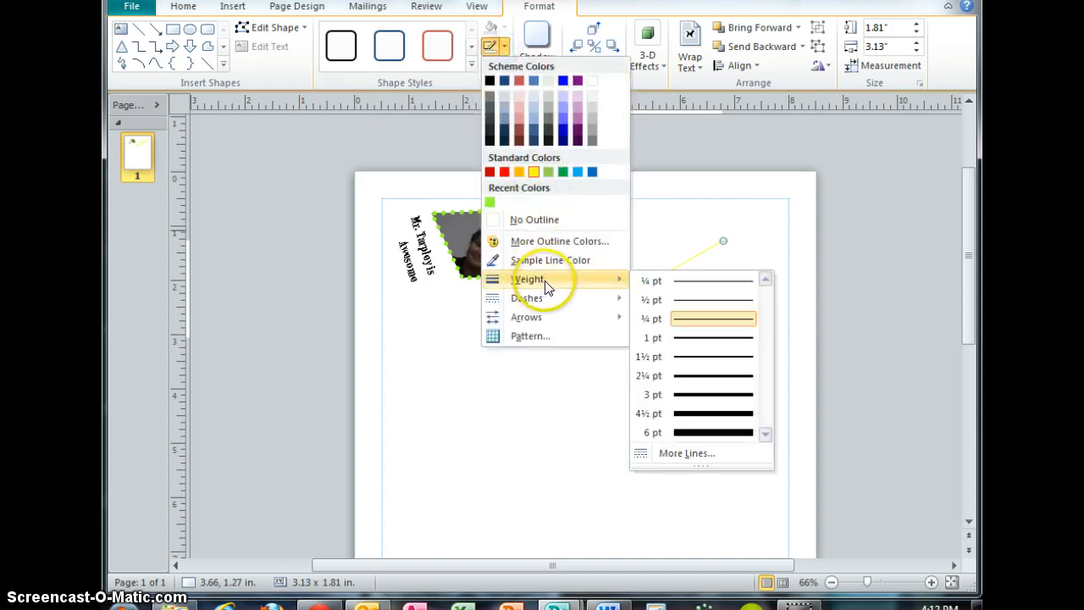
left_click(704, 434)
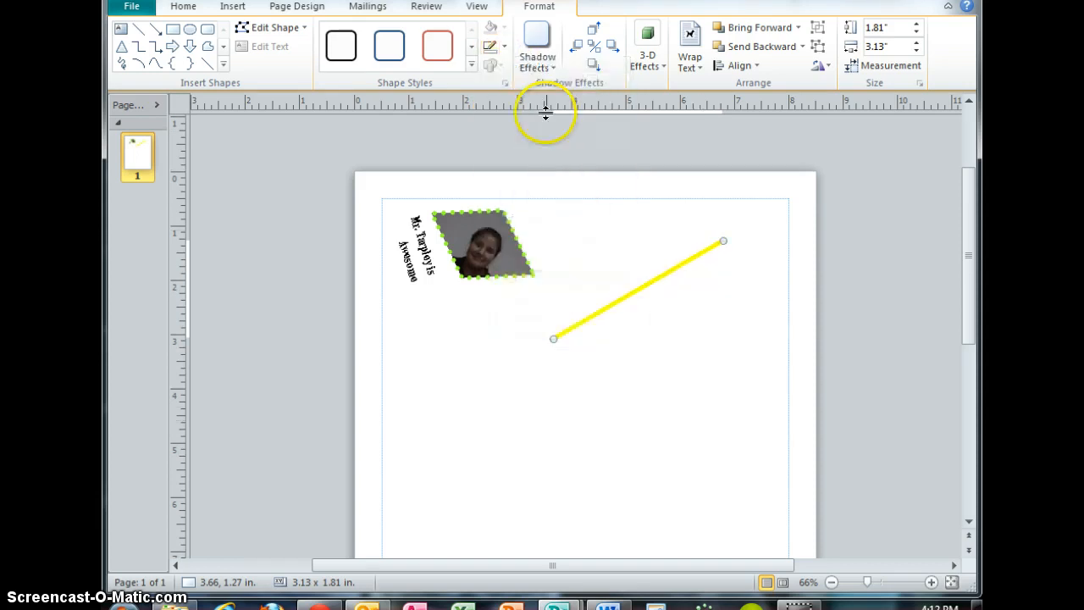
Apply a dashed line style to the line.
left_click(496, 47)
mouse_move(527, 298)
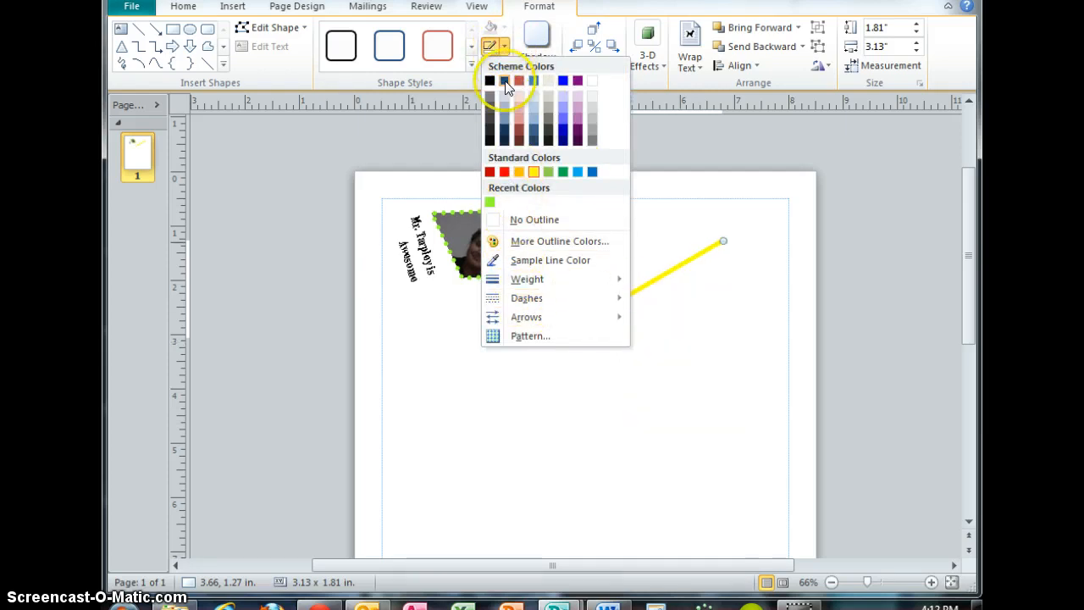
mouse_move(614, 298)
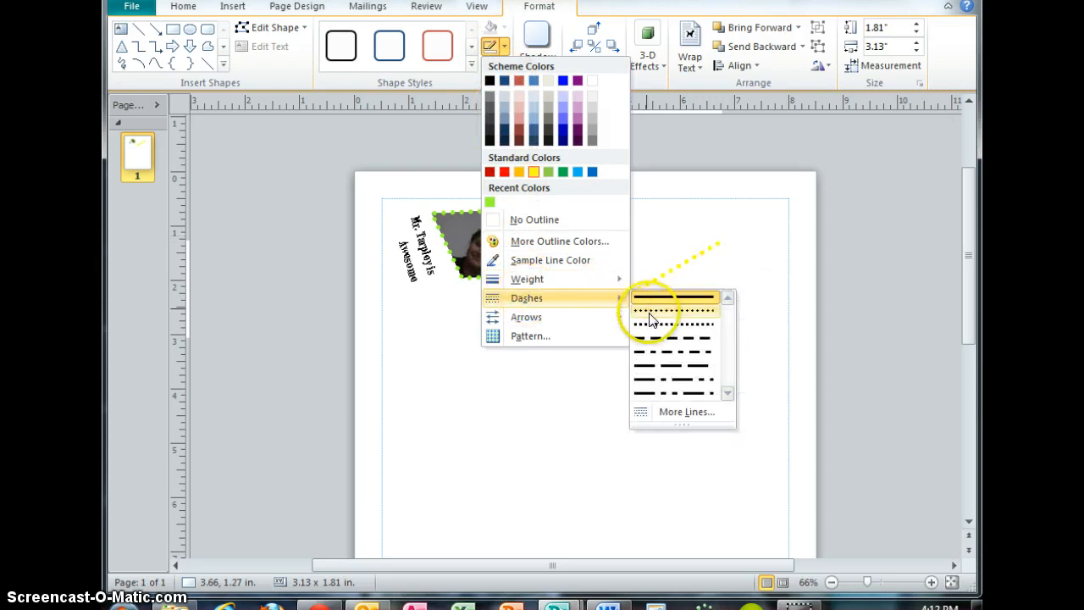
left_click(660, 343)
Give the line a patterned fill with a yellow foreground and black background.
left_click(505, 47)
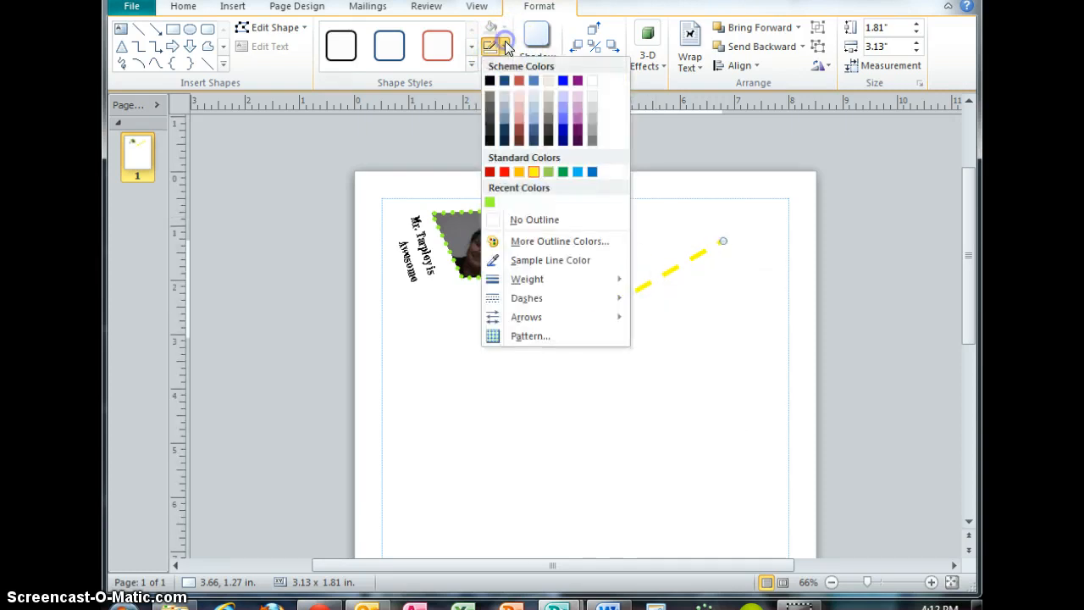
mouse_move(537, 318)
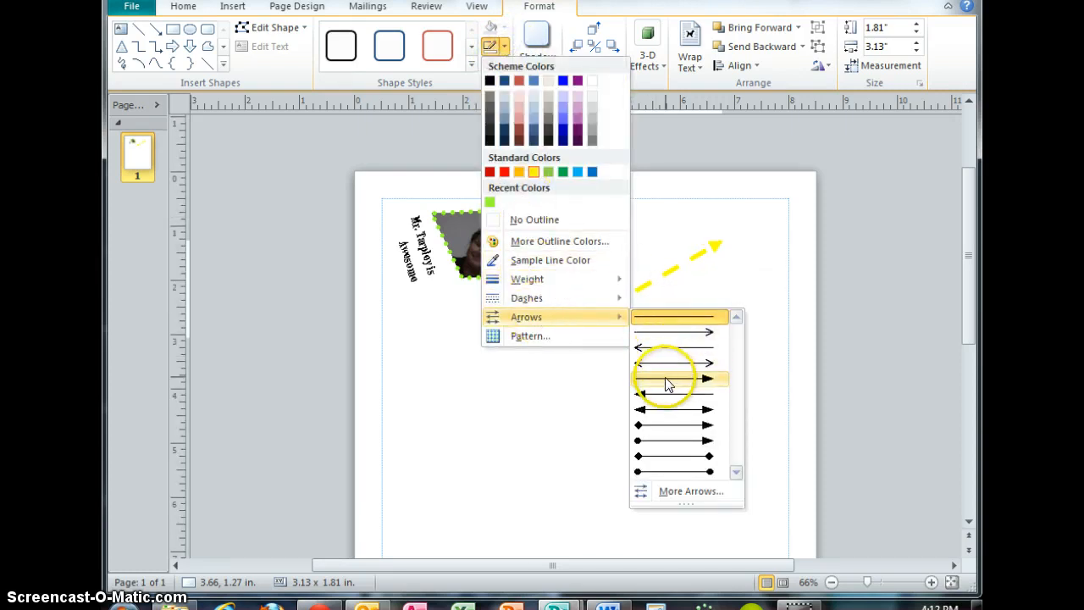
left_click(582, 338)
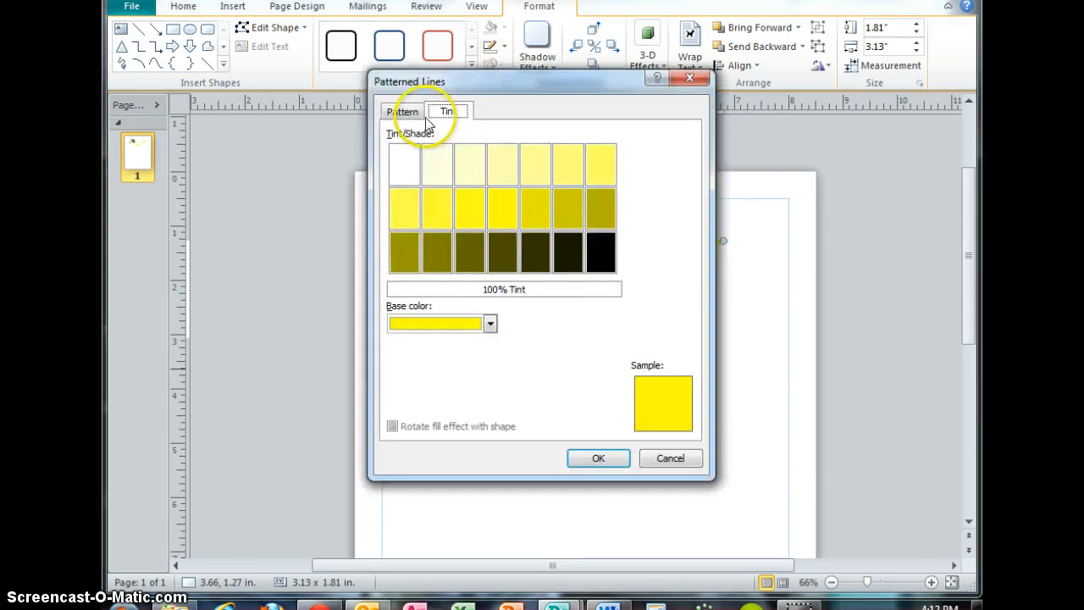
left_click(404, 112)
left_click(458, 238)
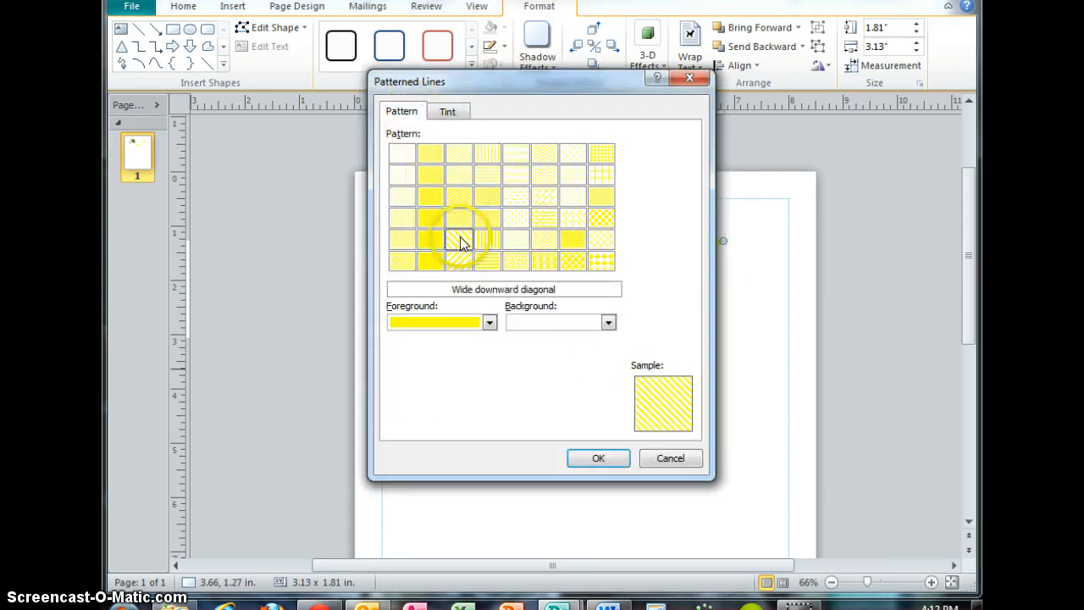
left_click(532, 323)
left_click(517, 356)
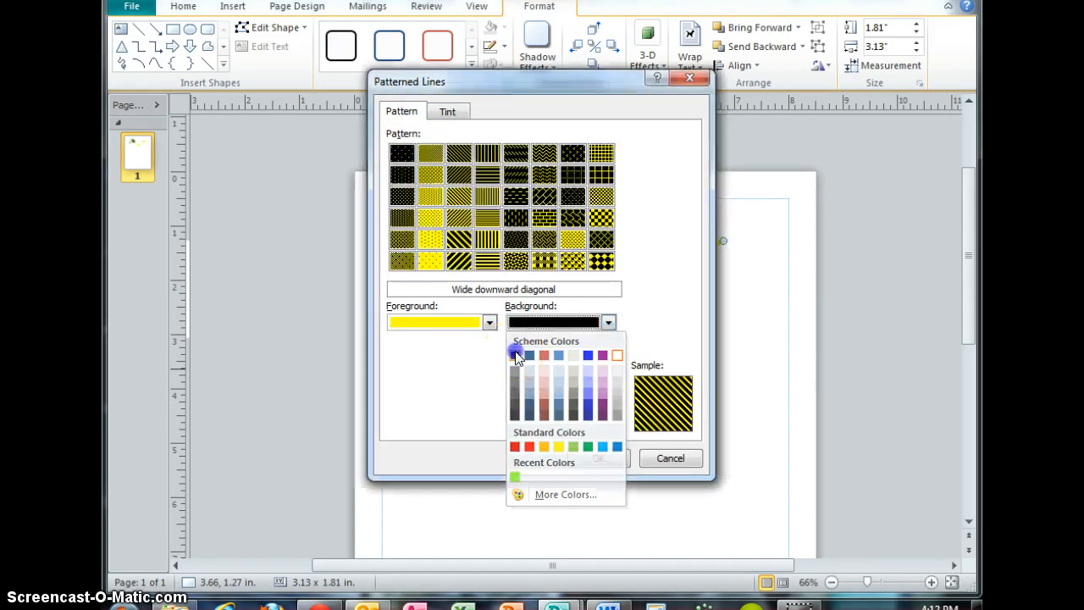
left_click(544, 219)
left_click(598, 458)
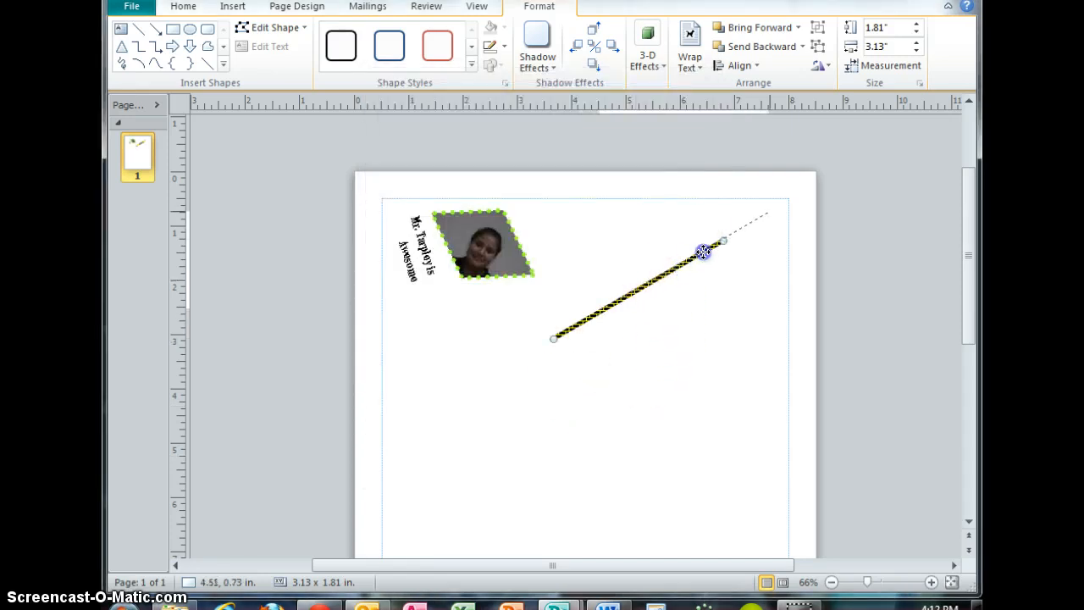
Move and reshape the line so it spans about 1.68 by 1.73 in, right of the photo.
left_click_drag(703, 252, 703, 251)
left_click_drag(570, 251, 565, 240)
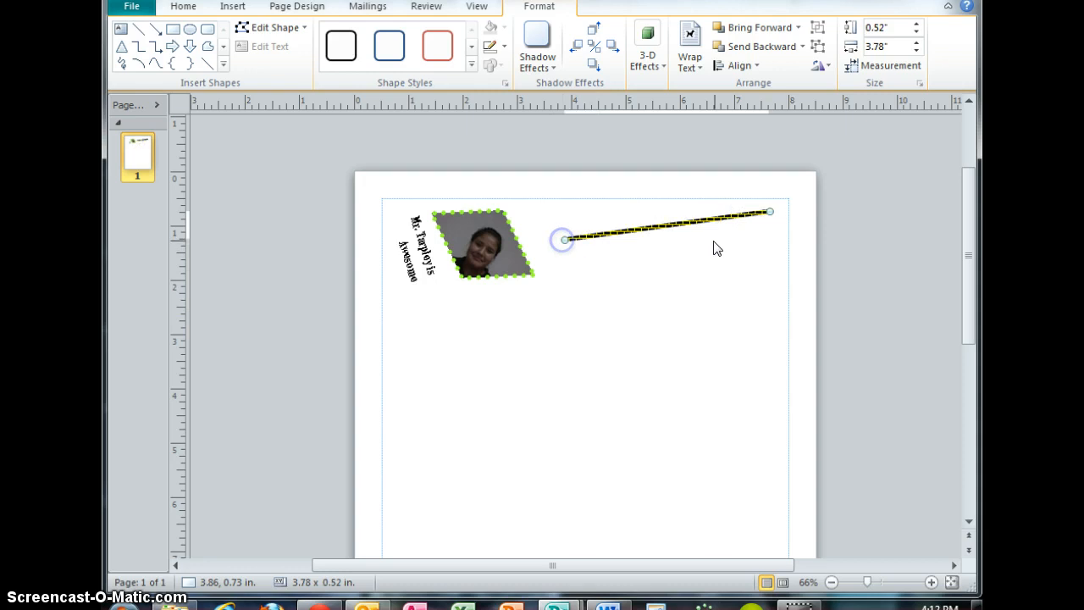
left_click_drag(767, 211, 733, 330)
left_click(676, 234)
left_click(565, 239)
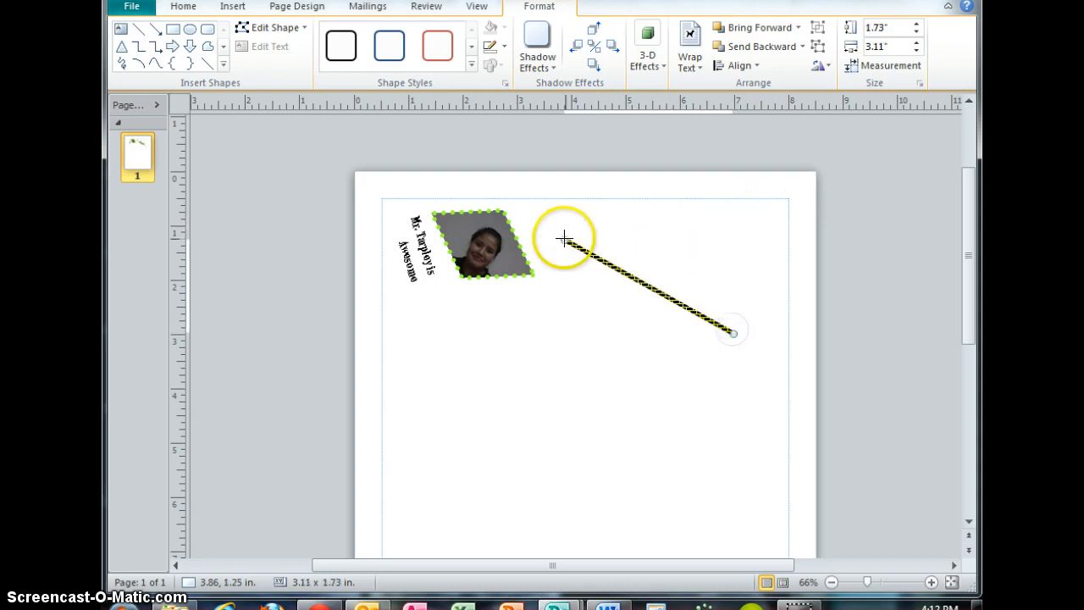
left_click_drag(642, 239, 642, 239)
left_click(685, 283)
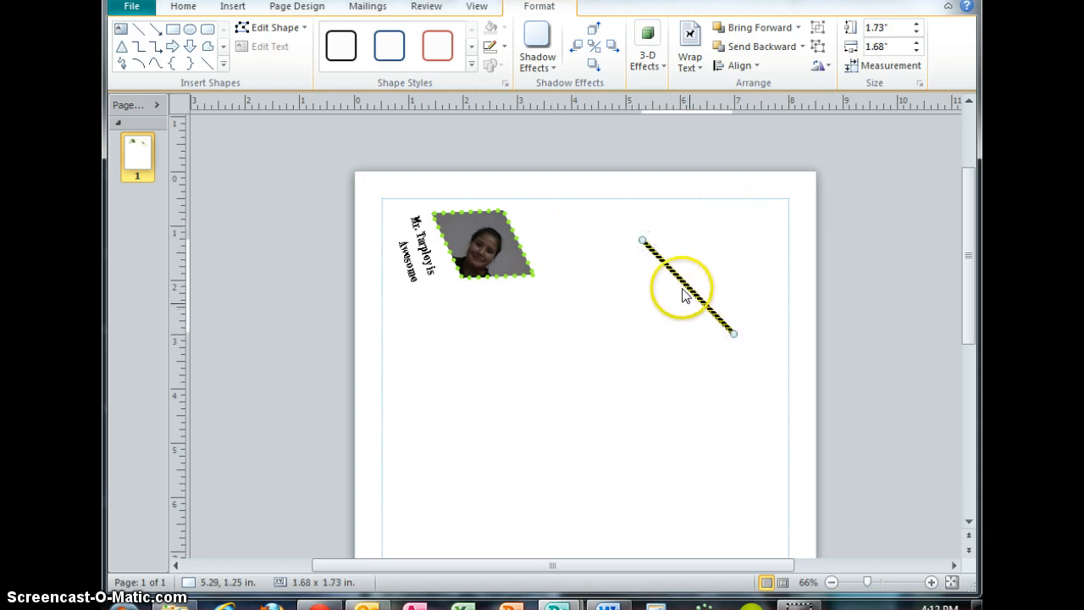
Nudge the yellow patterned line slightly up and to the left.
left_click_drag(683, 276, 667, 260)
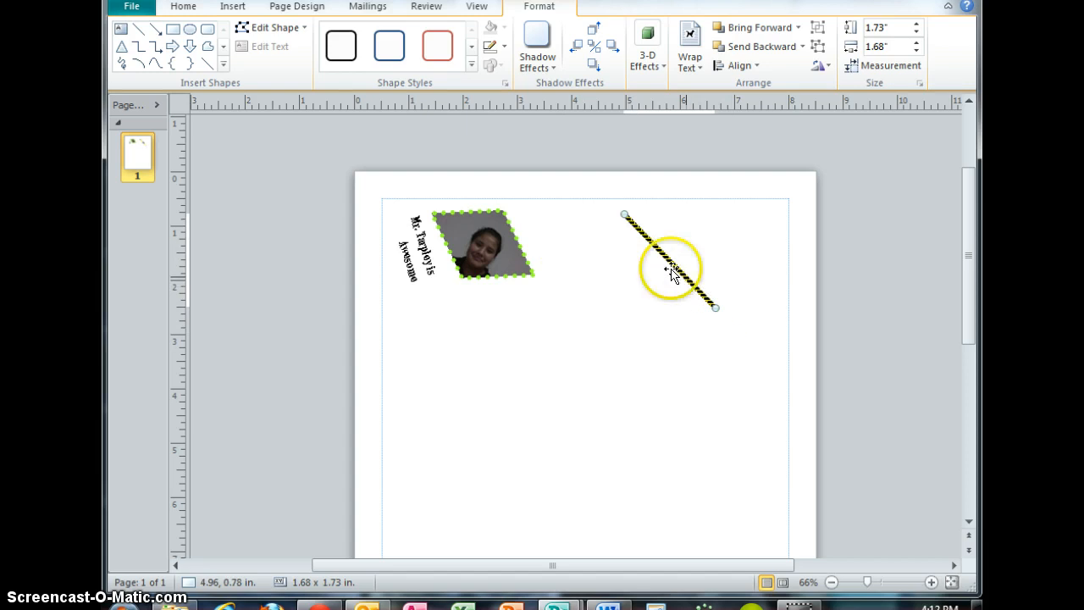
left_click(591, 284)
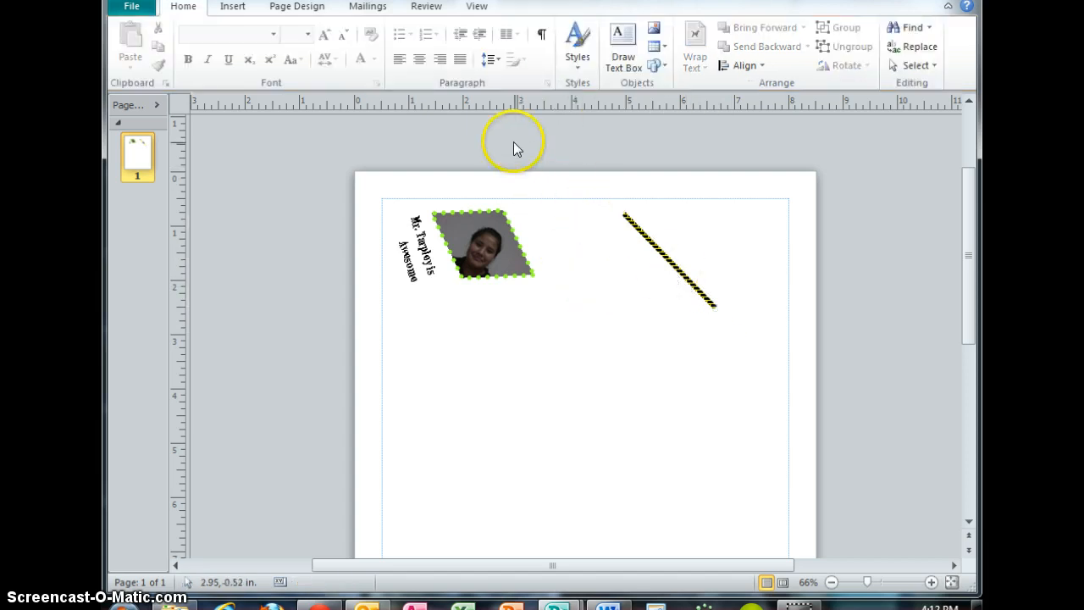
Draw a curved connector about 2.37 by 2.35 in between the photo and the patterned line.
left_click(654, 66)
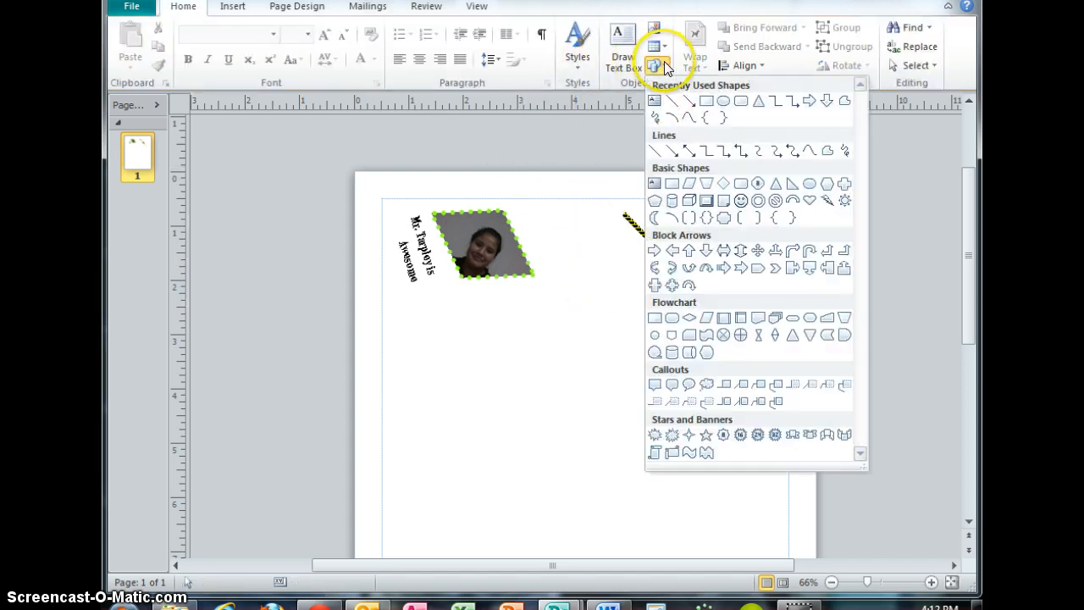
left_click(755, 151)
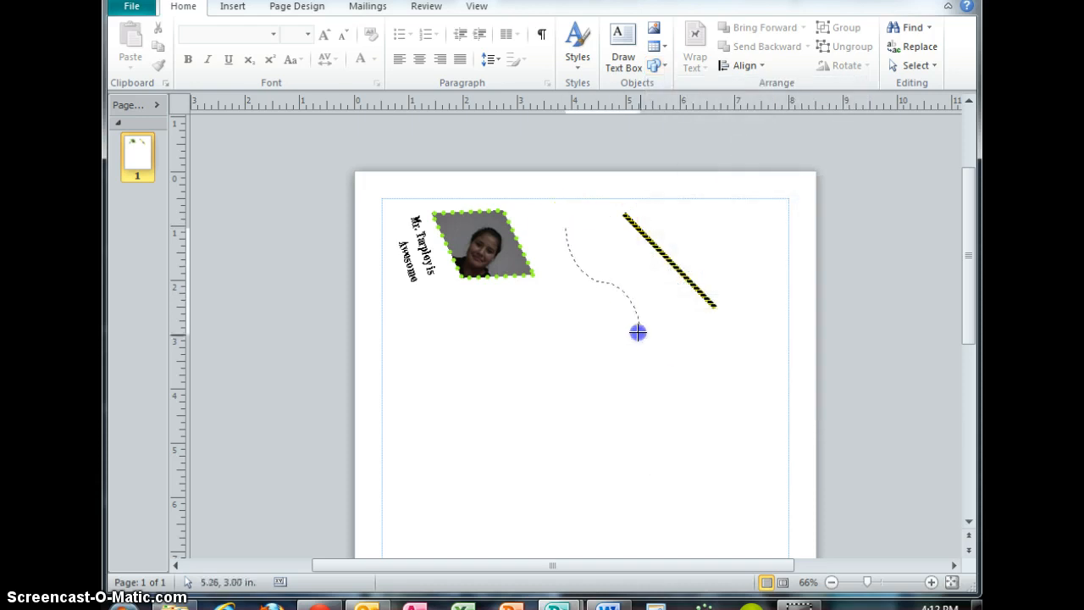
left_click_drag(693, 356, 693, 356)
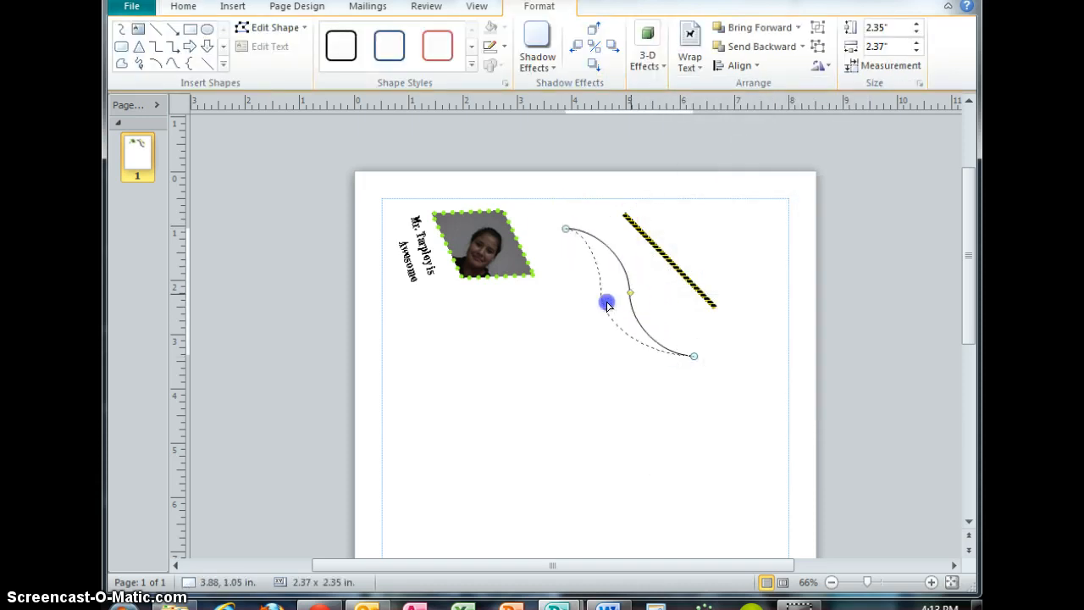
Color the curved connector's outline red and move it to the page's upper-right corner.
left_click(492, 46)
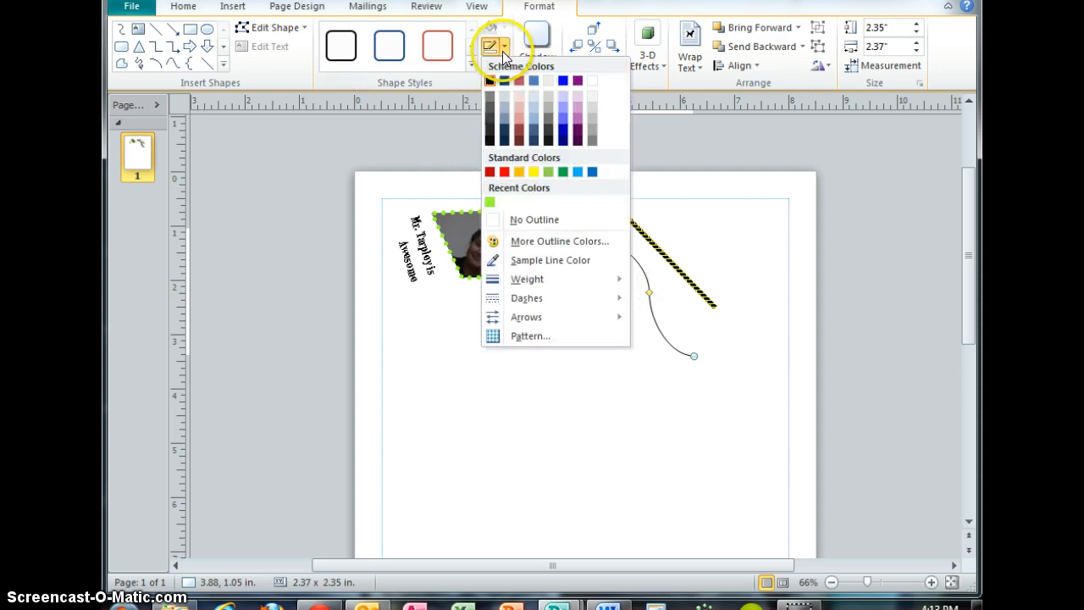
left_click(504, 173)
left_click(493, 47)
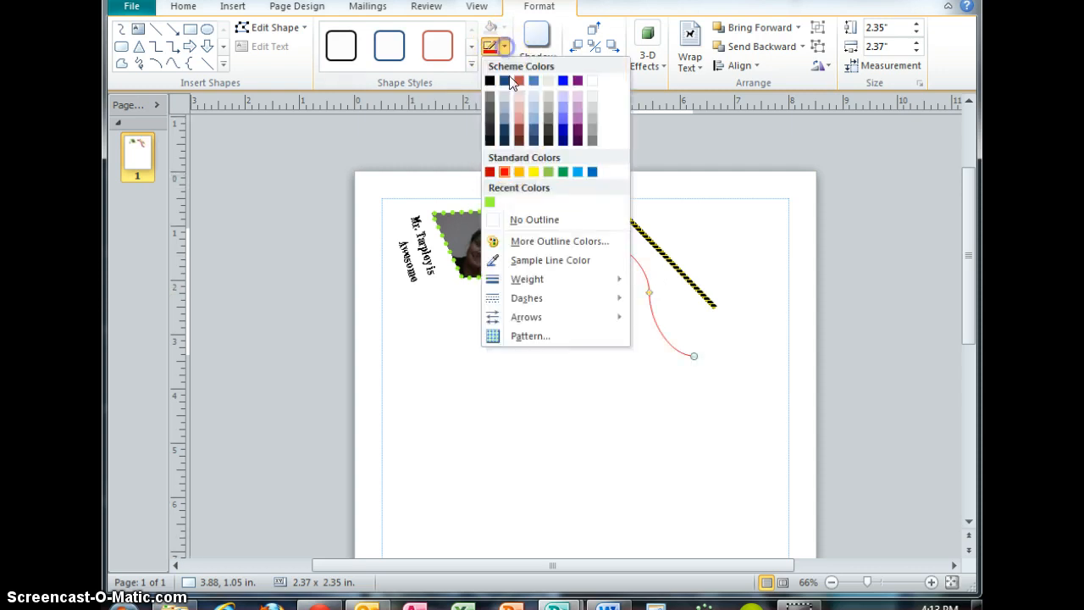
left_click(666, 409)
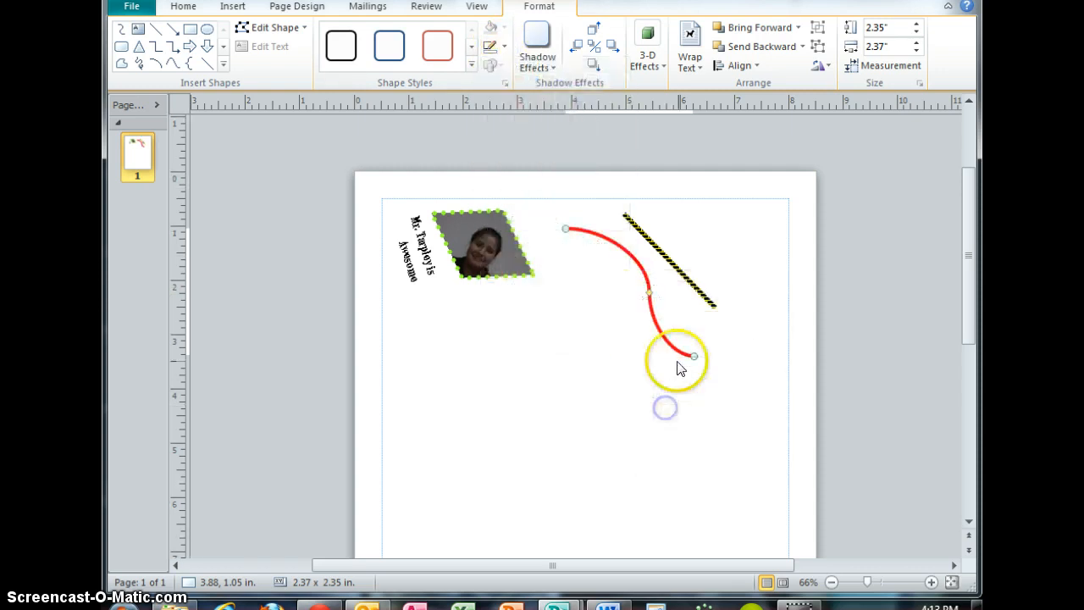
left_click_drag(640, 269, 629, 269)
left_click_drag(726, 241, 727, 242)
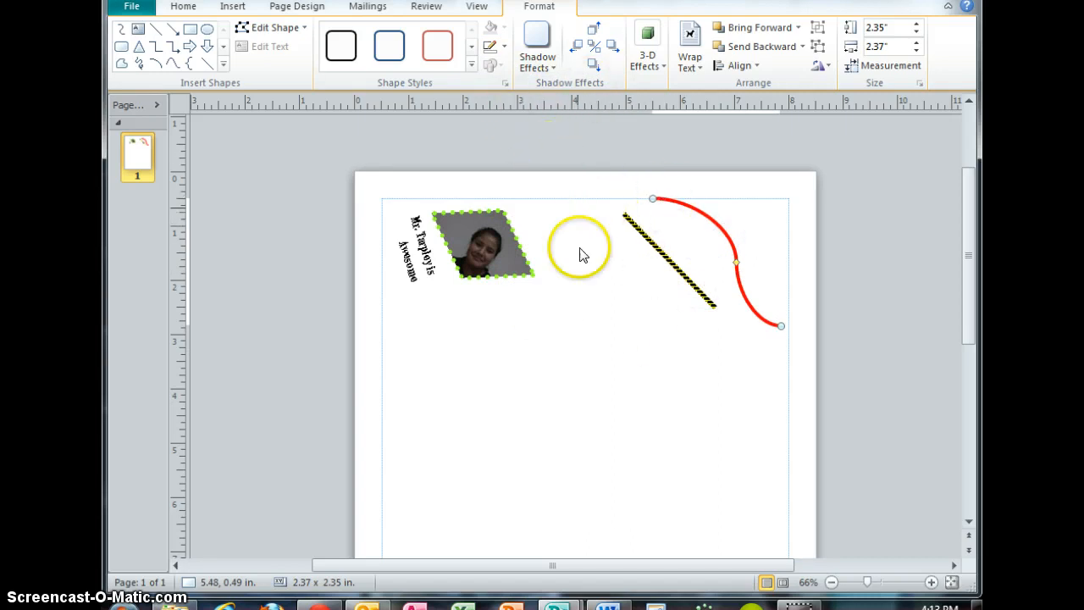
Draw an isosceles triangle about 2.87 by 3.29 in below the photo and the patterned line.
left_click(526, 169)
left_click(656, 67)
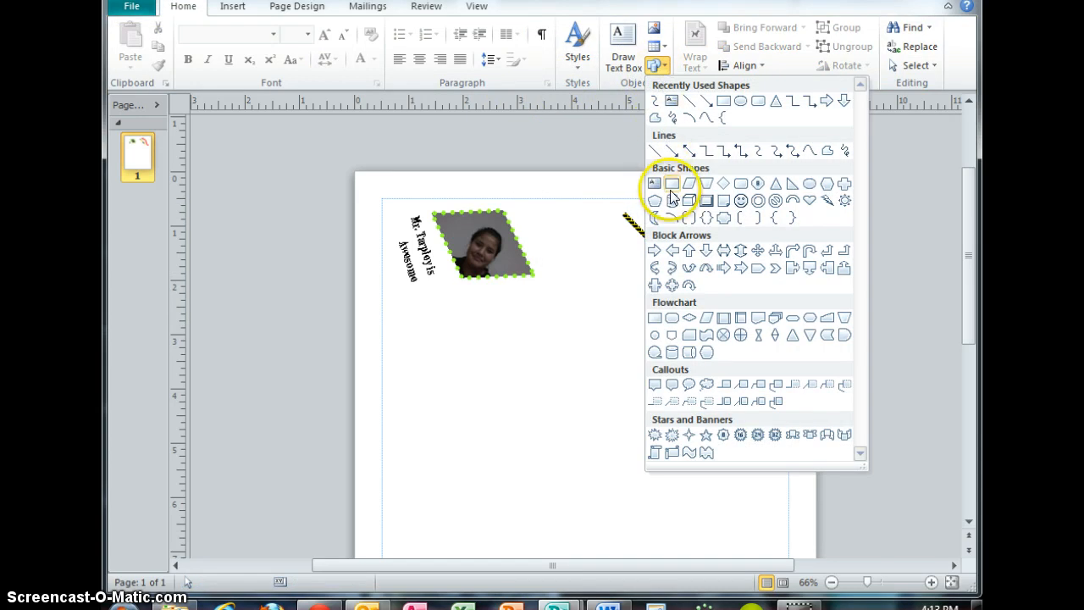
left_click(772, 186)
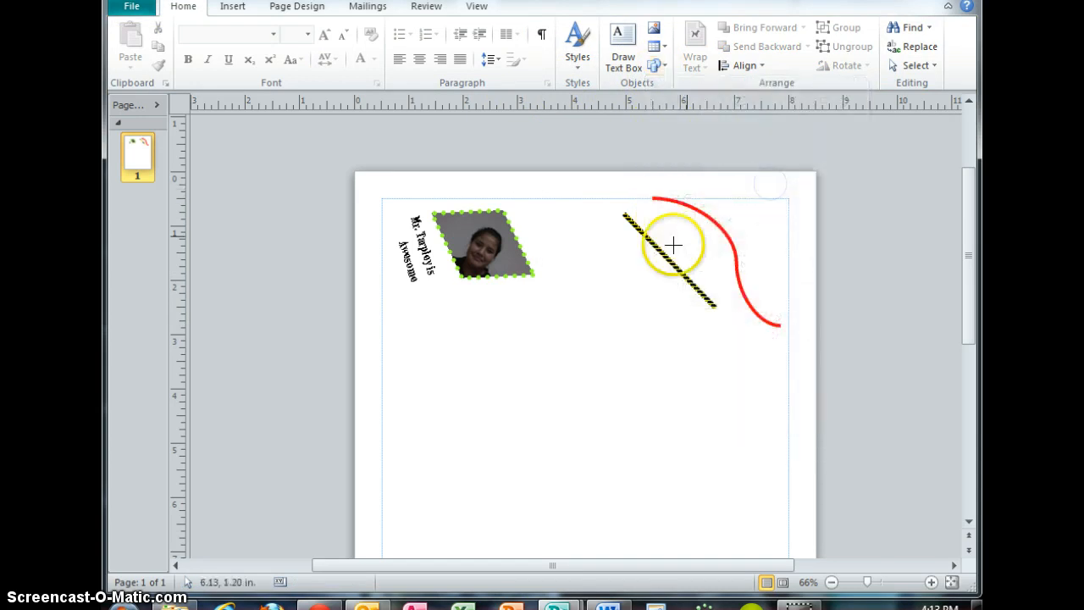
left_click_drag(612, 352, 708, 460)
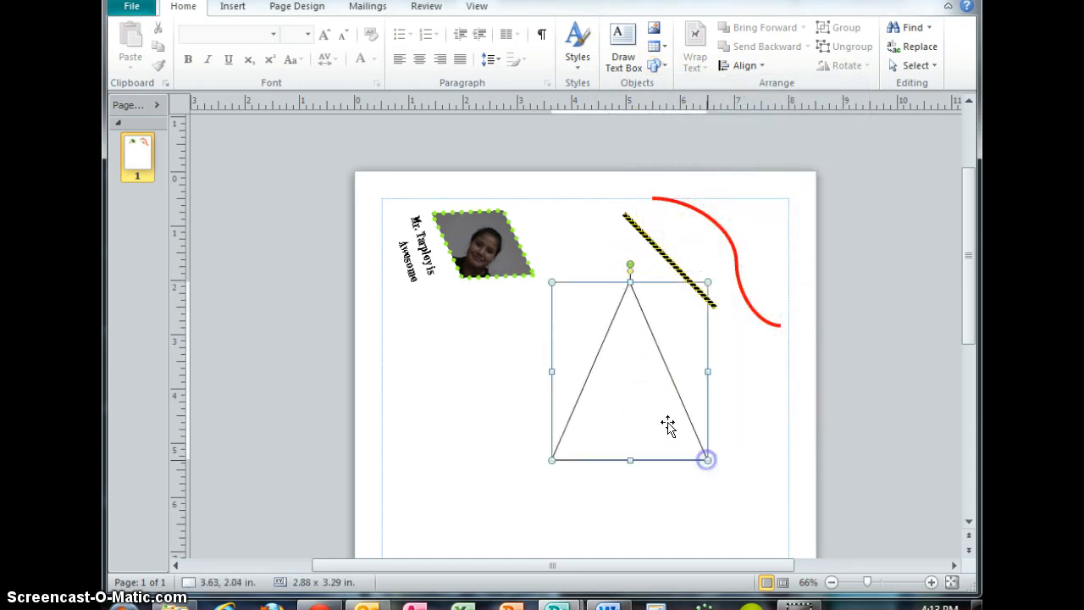
left_click_drag(636, 382, 613, 386)
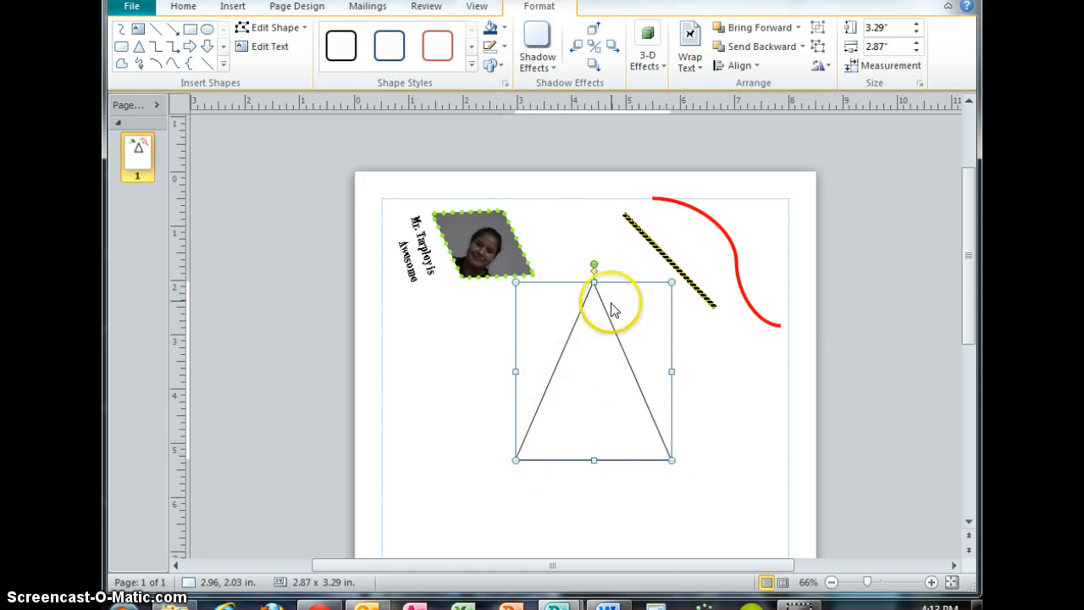
Give the triangle a red outline with a weight of 4½ pt.
left_click(502, 48)
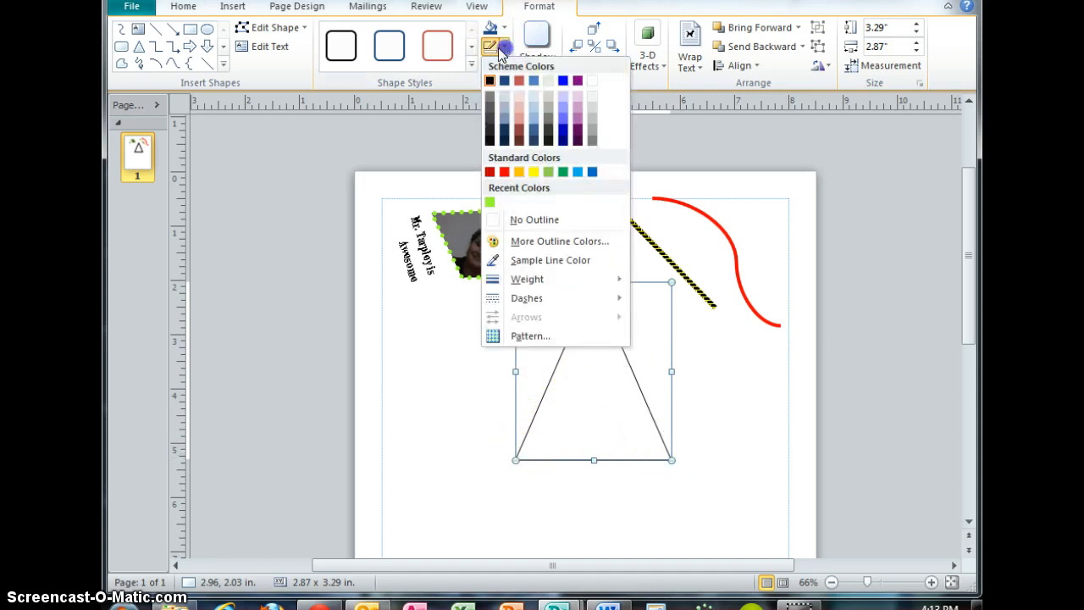
left_click(507, 175)
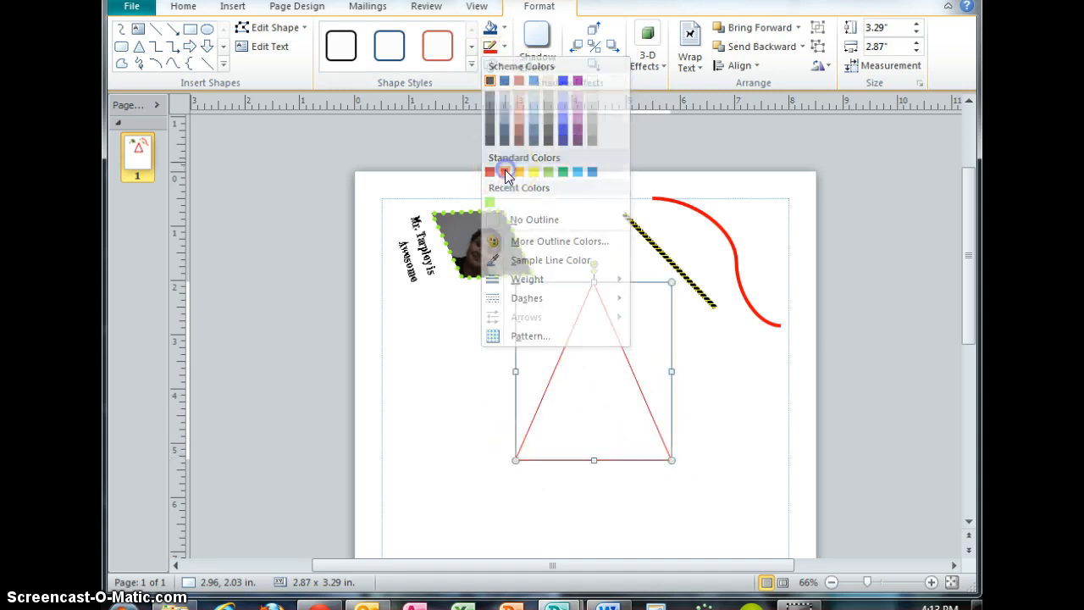
left_click(502, 48)
mouse_move(534, 280)
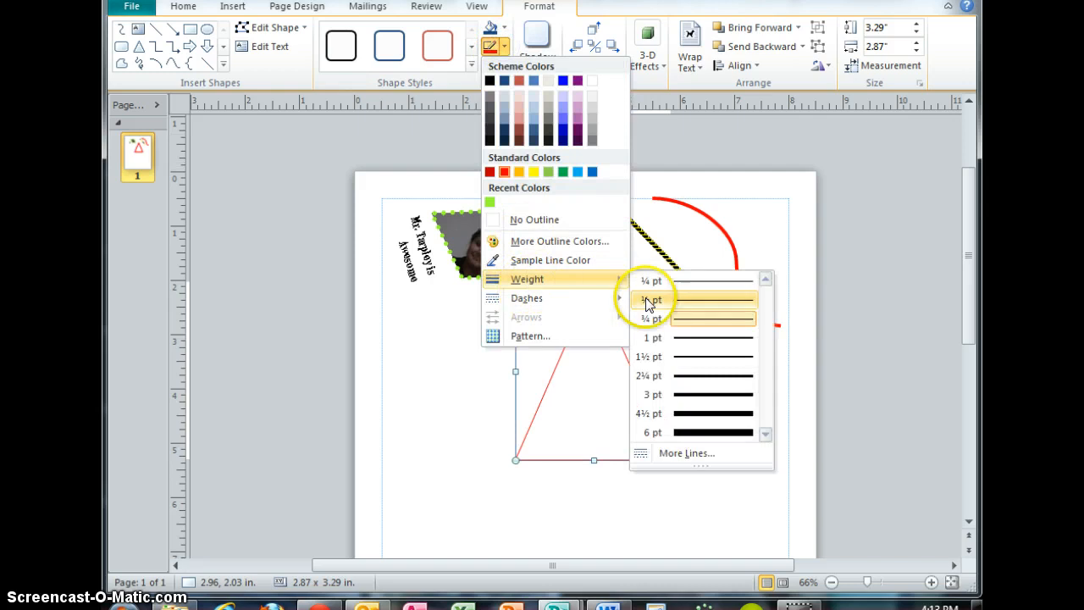
left_click(682, 413)
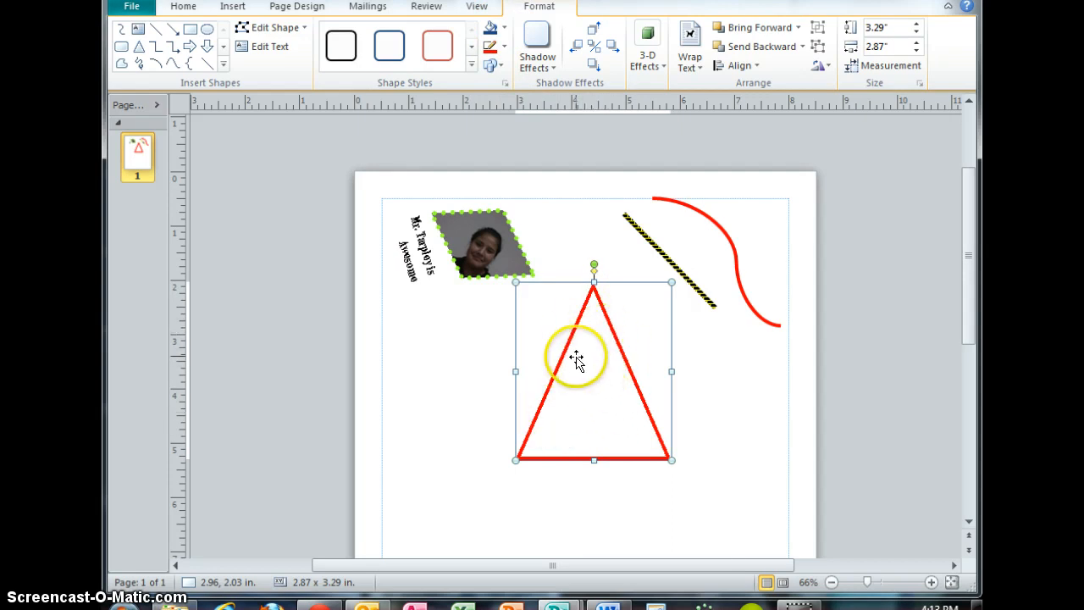
Move the triangle up and fill it with a dark red-brown color.
left_click_drag(558, 349, 563, 320)
left_click(504, 30)
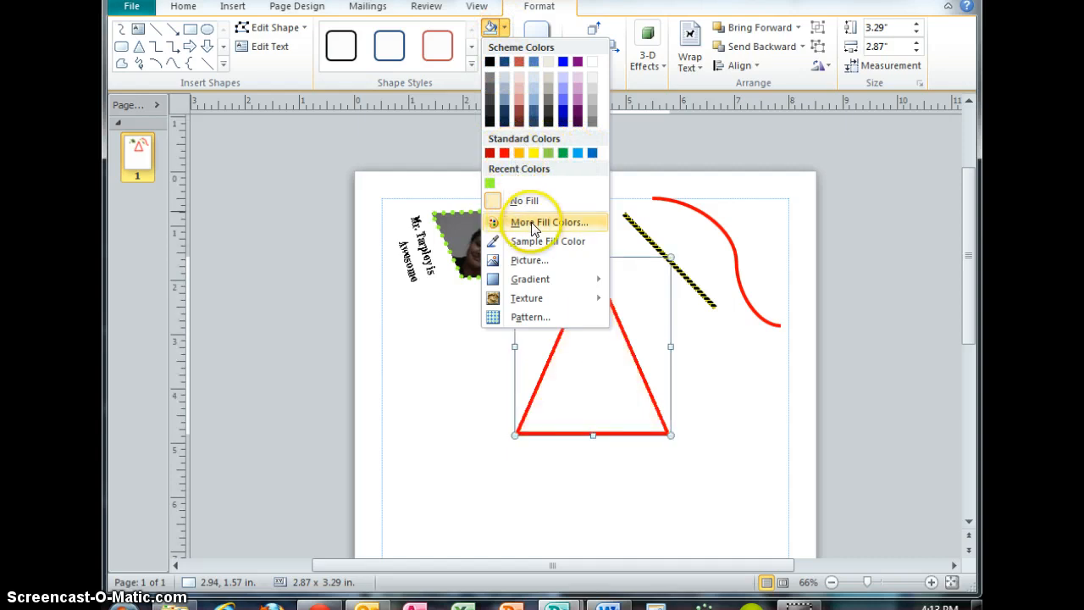
left_click(519, 119)
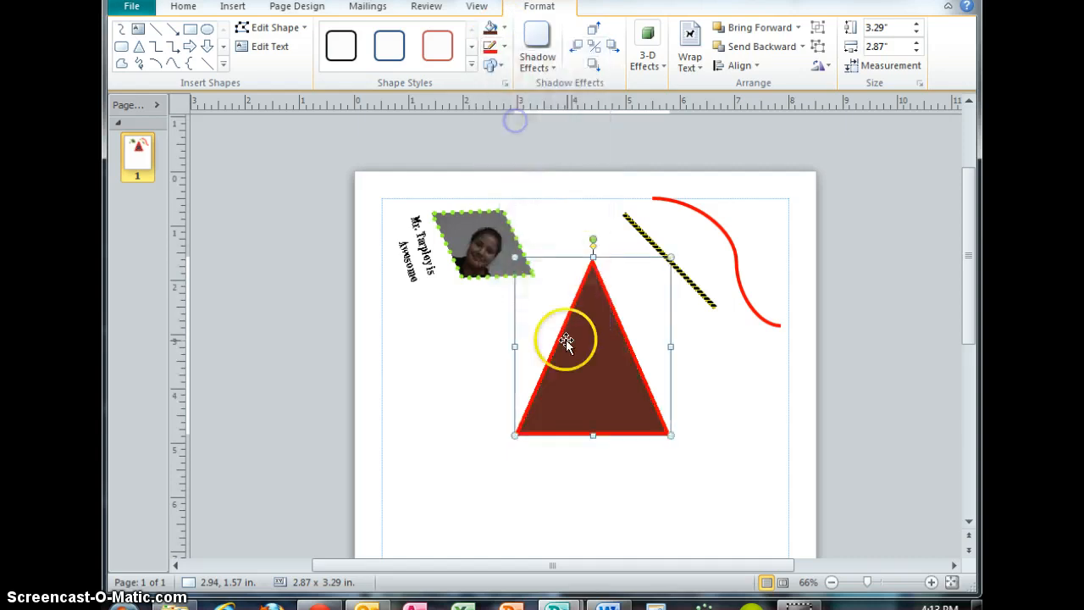
Fill the triangle with the green marble texture.
left_click(504, 27)
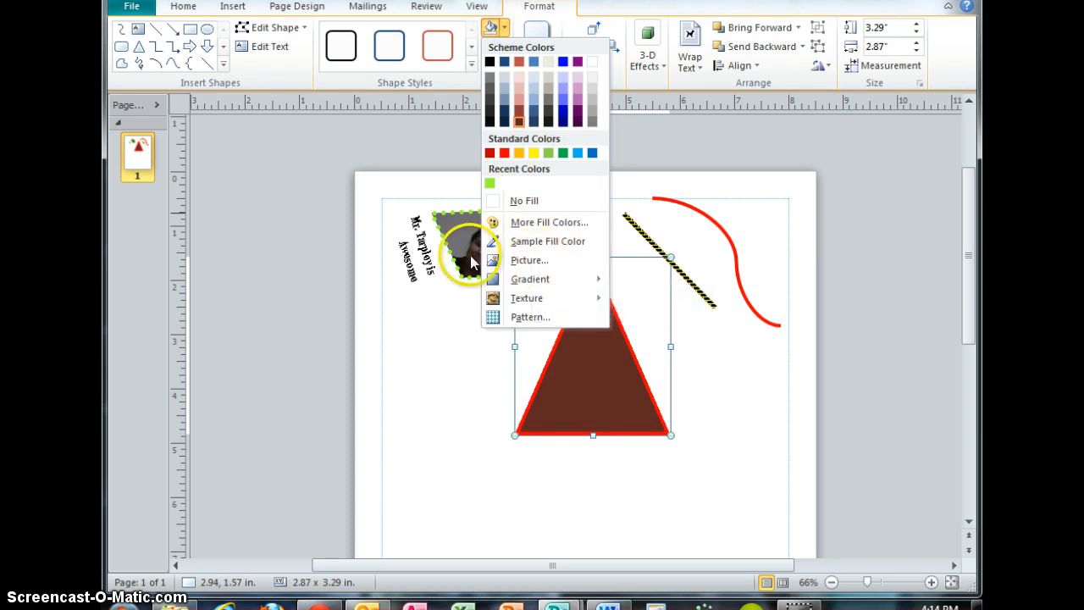
mouse_move(542, 279)
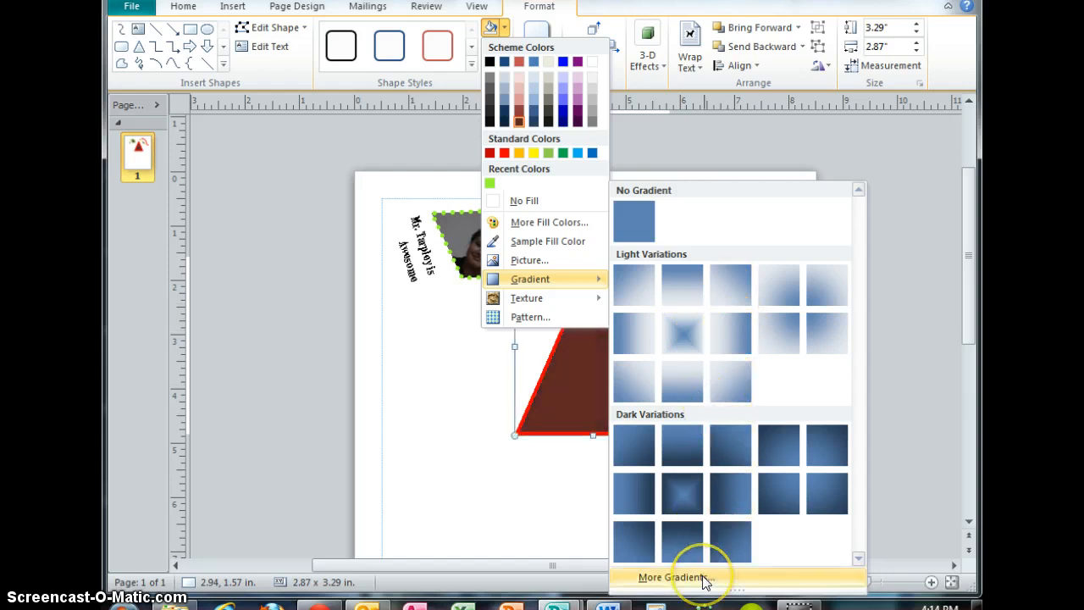
mouse_move(596, 305)
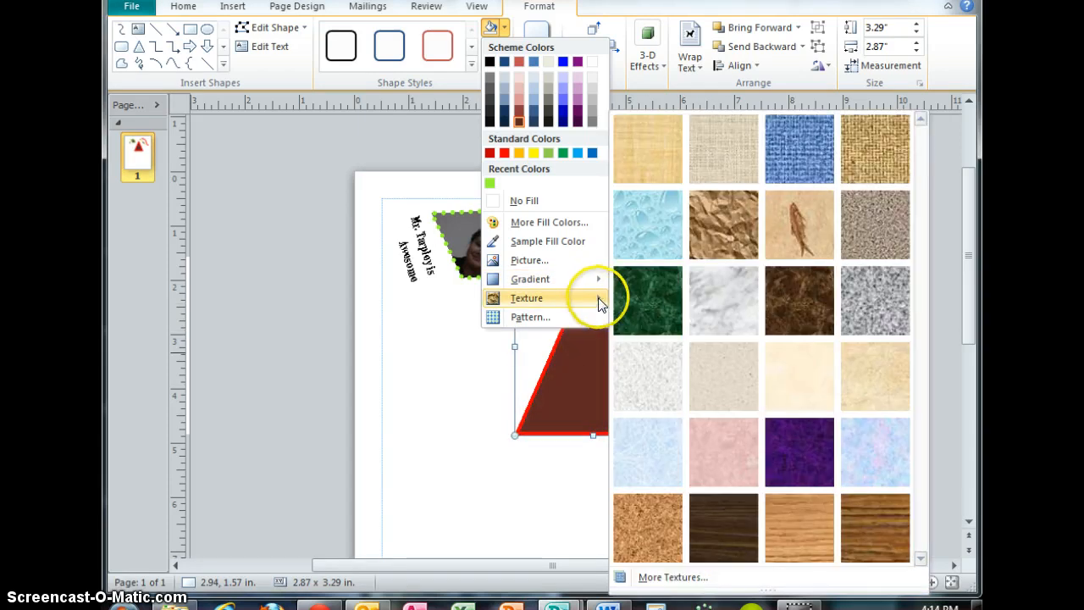
left_click(664, 297)
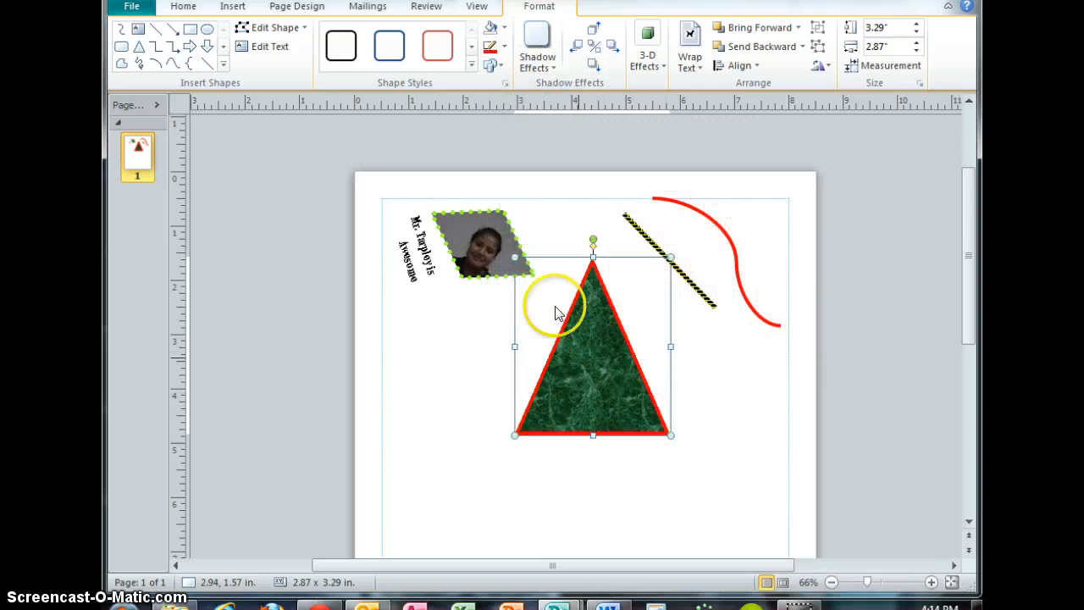
Give the triangle a Sphere pattern fill with blue foreground and dark blue background, then move it down slightly.
left_click(504, 32)
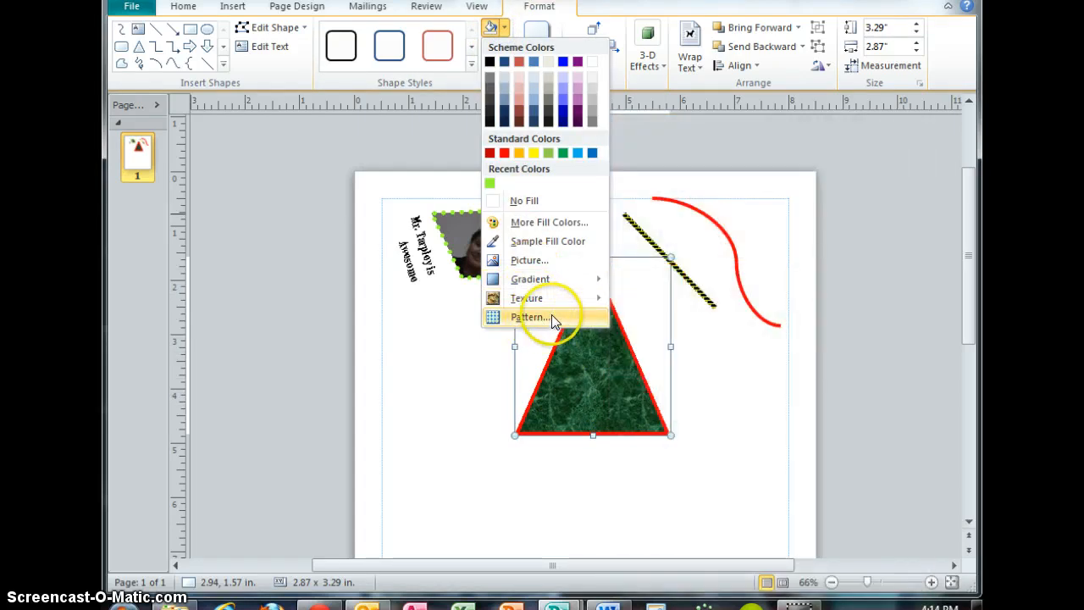
left_click(531, 316)
left_click(545, 222)
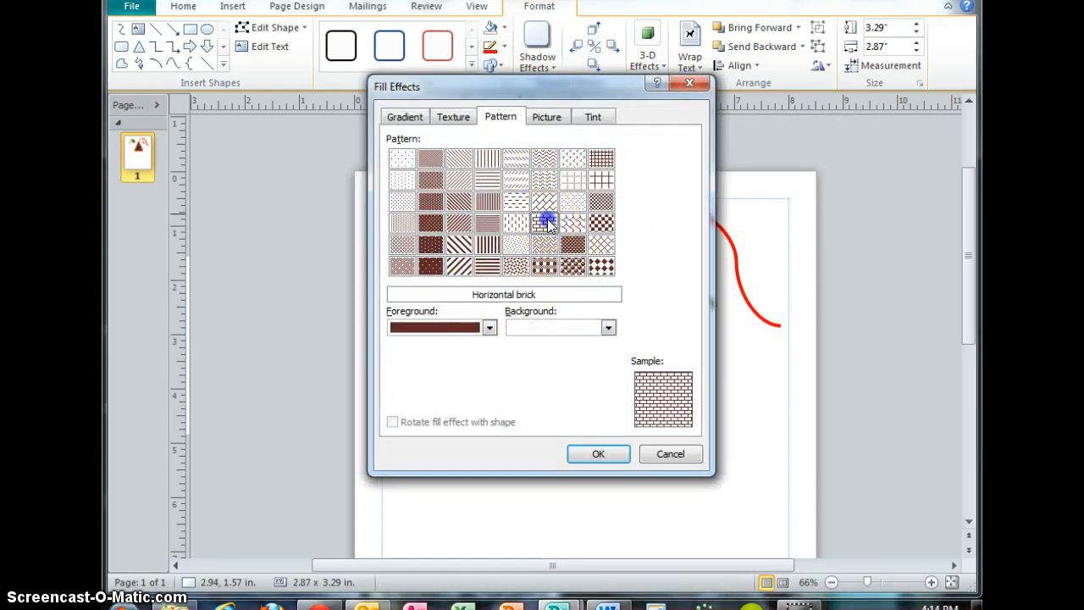
left_click(542, 328)
left_click(527, 405)
left_click(489, 327)
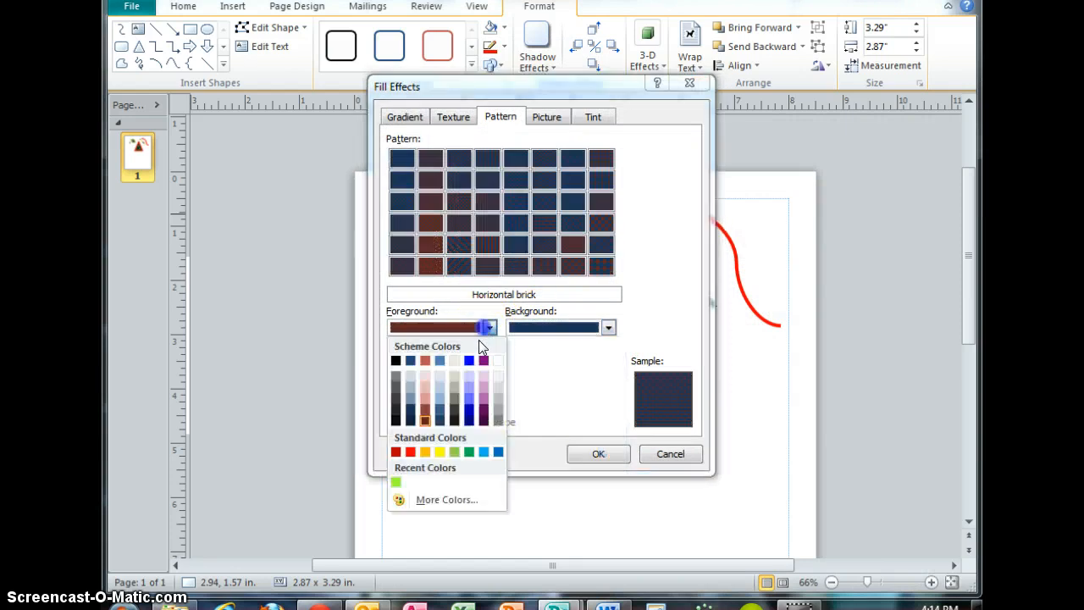
left_click(438, 363)
left_click(573, 266)
left_click(598, 453)
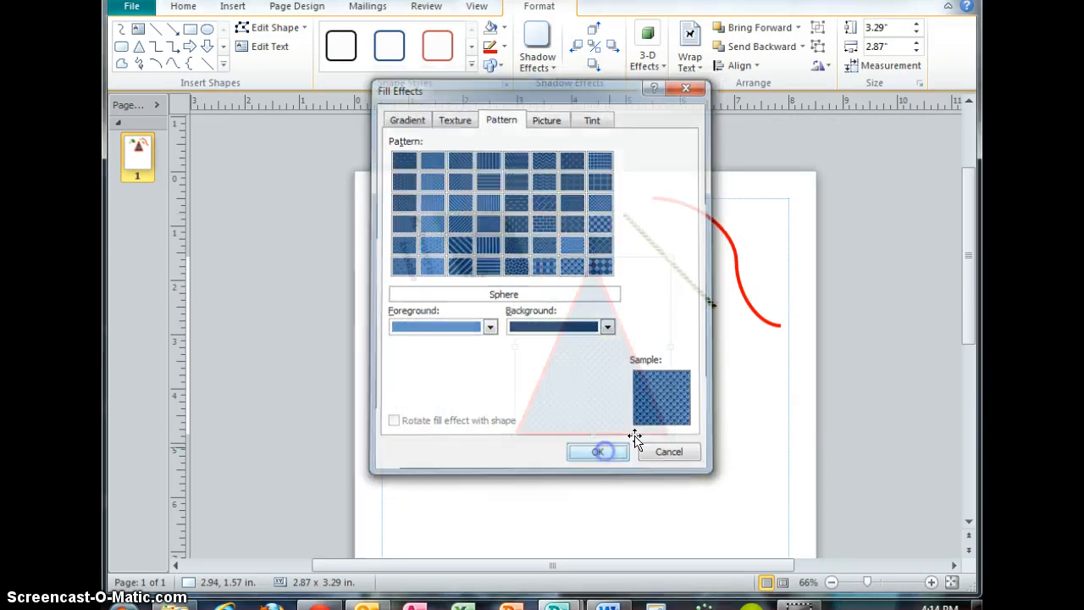
left_click_drag(598, 363, 596, 395)
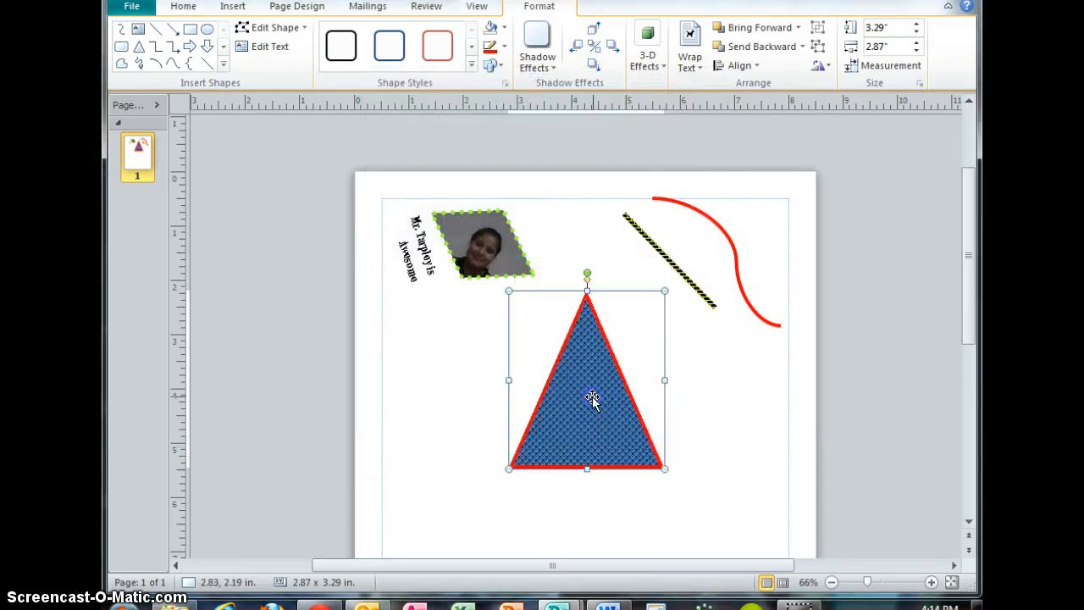
left_click(673, 395)
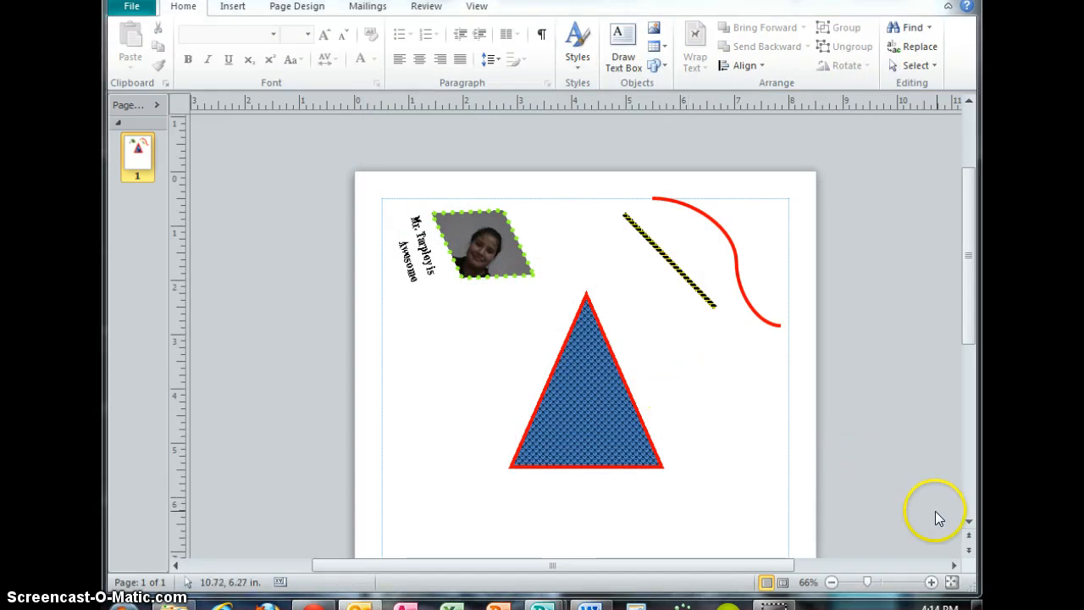
Draw a rectangle about 6.03 by 2.03 in across the middle of the triangle.
left_click(659, 66)
left_click(678, 170)
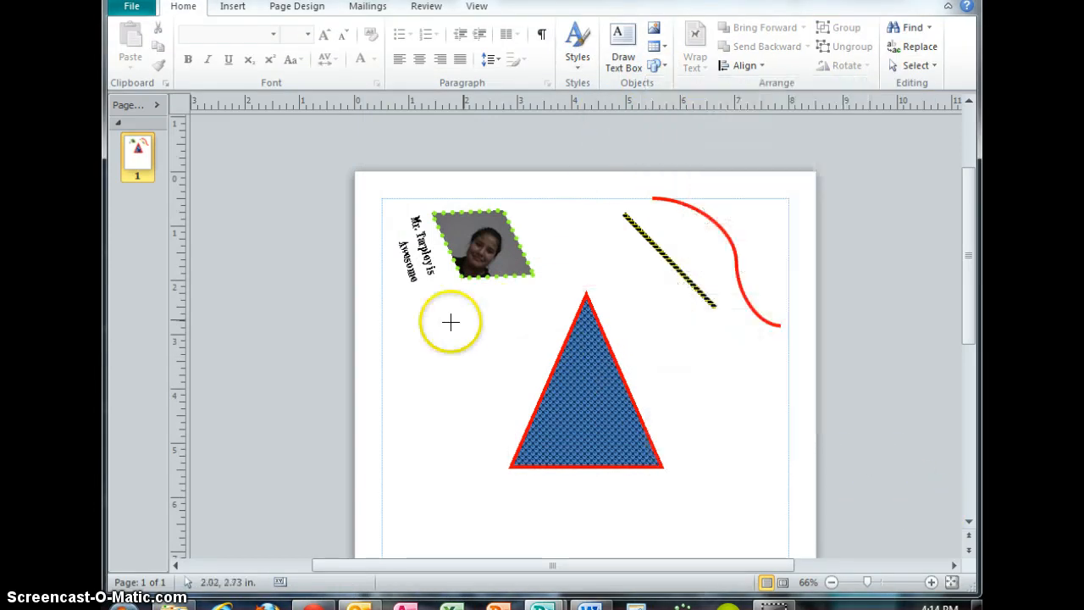
mouse_move(411, 322)
left_mouse_down()
mouse_move(601, 416)
mouse_move(740, 432)
left_mouse_up()
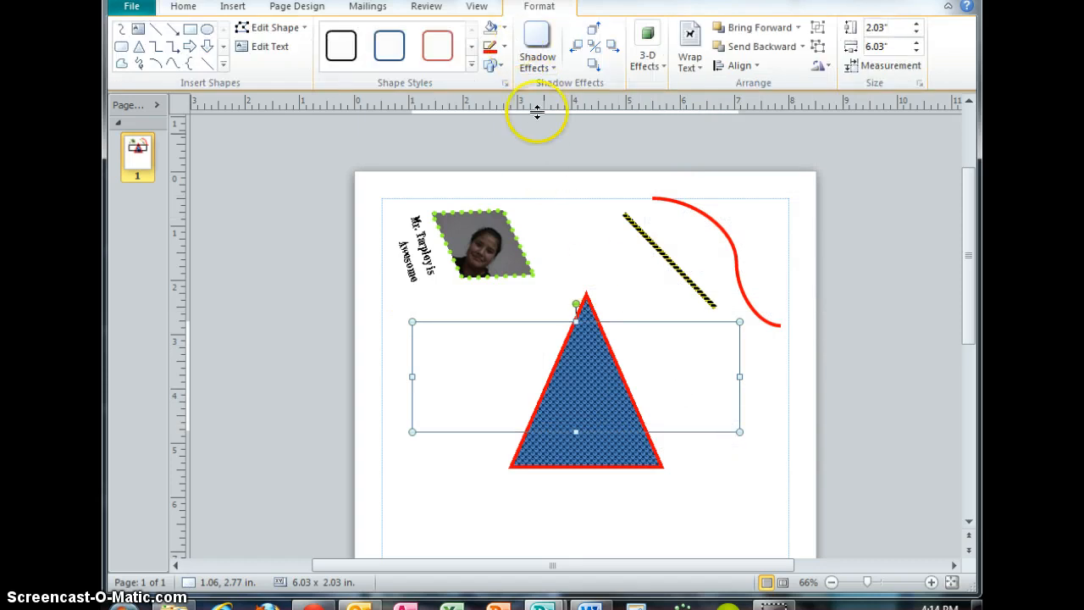
Fill the rectangle with a purple color.
left_click(504, 28)
left_click(506, 48)
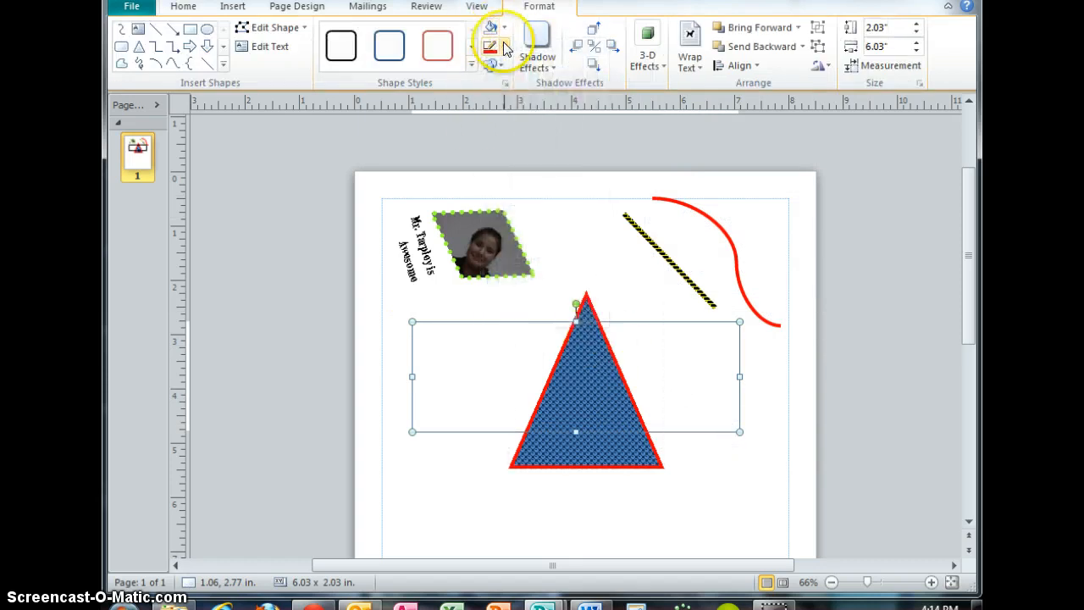
left_click(506, 48)
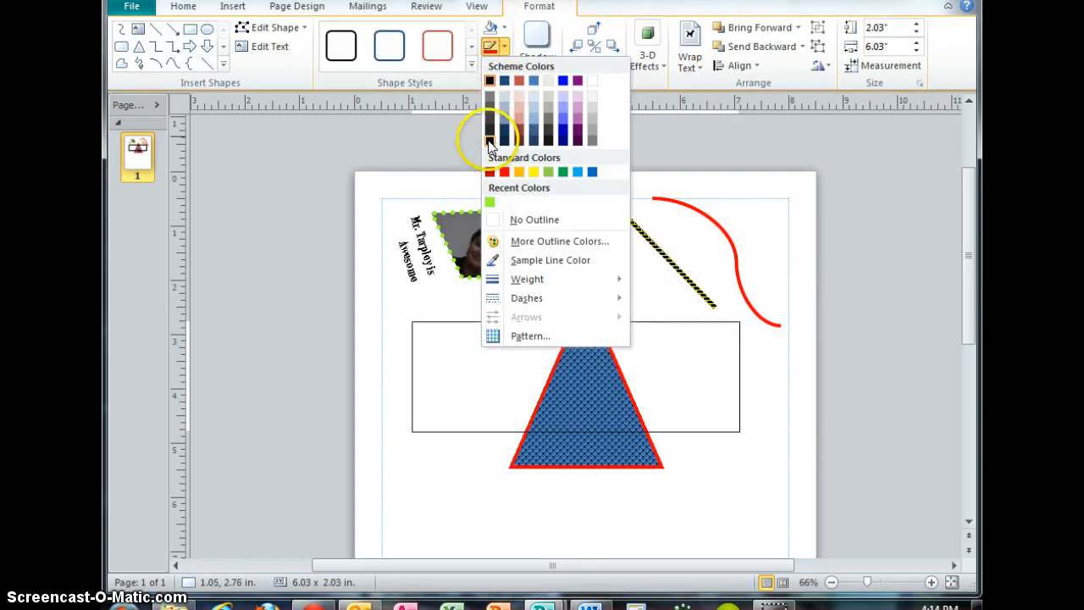
left_click(504, 28)
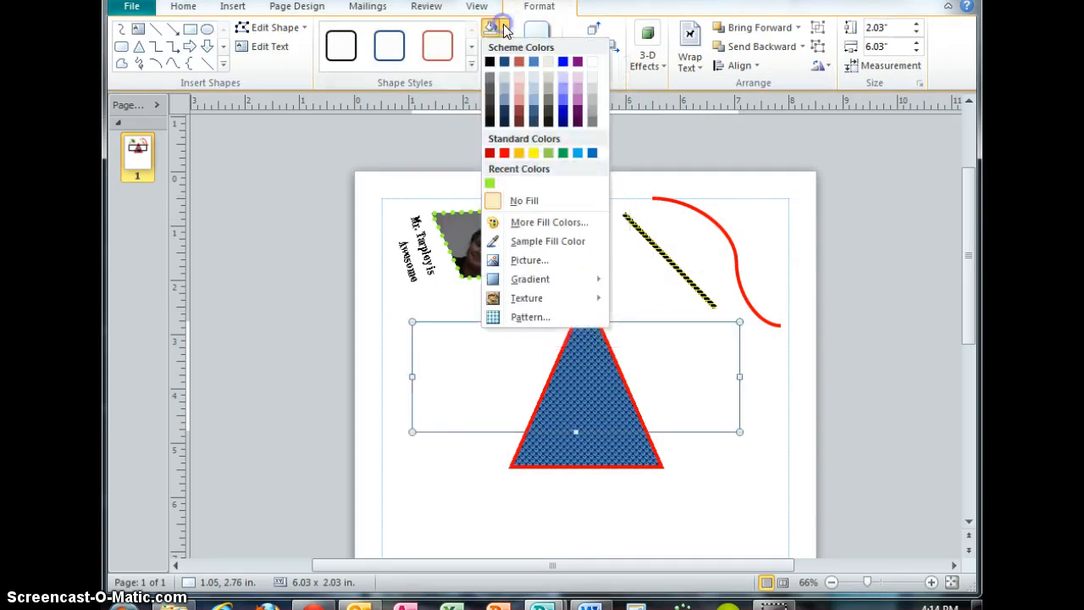
left_click(579, 108)
Move the rectangle down over the triangle's lower half.
left_click_drag(604, 346, 635, 425)
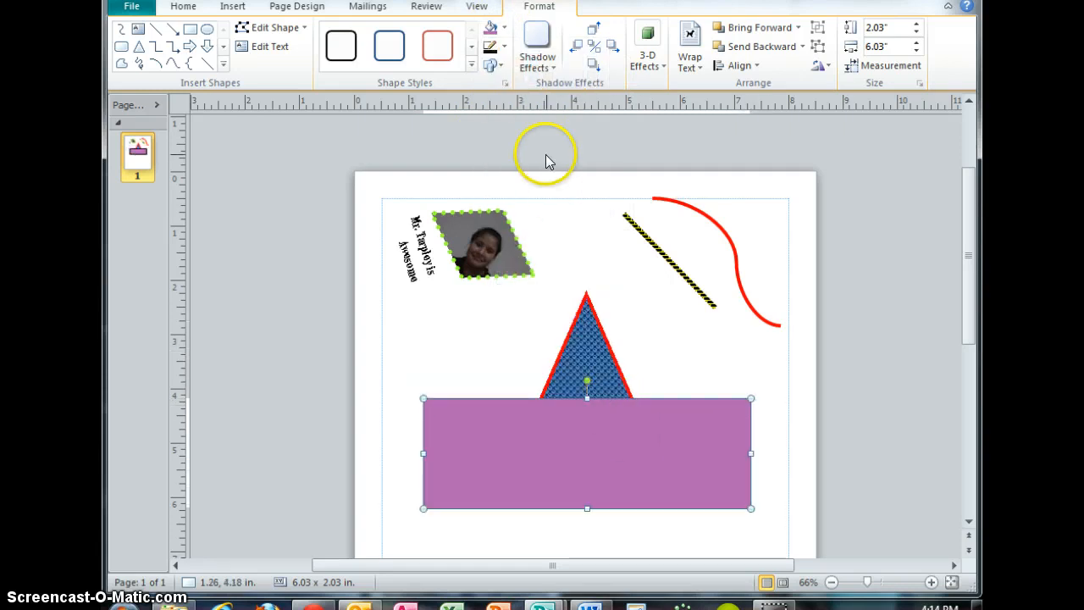
left_click(500, 67)
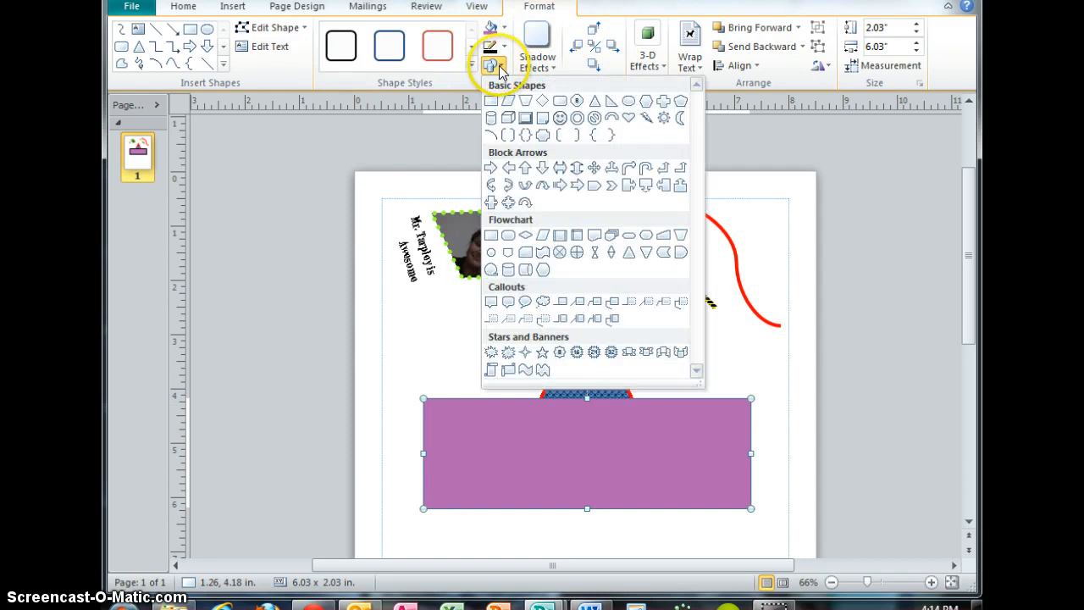
left_click(493, 66)
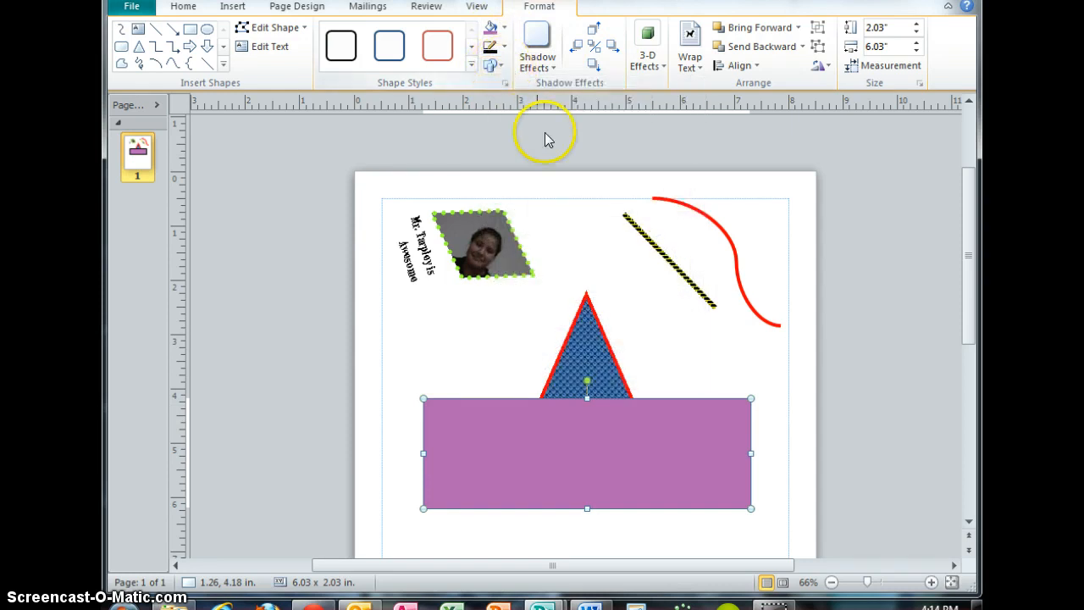